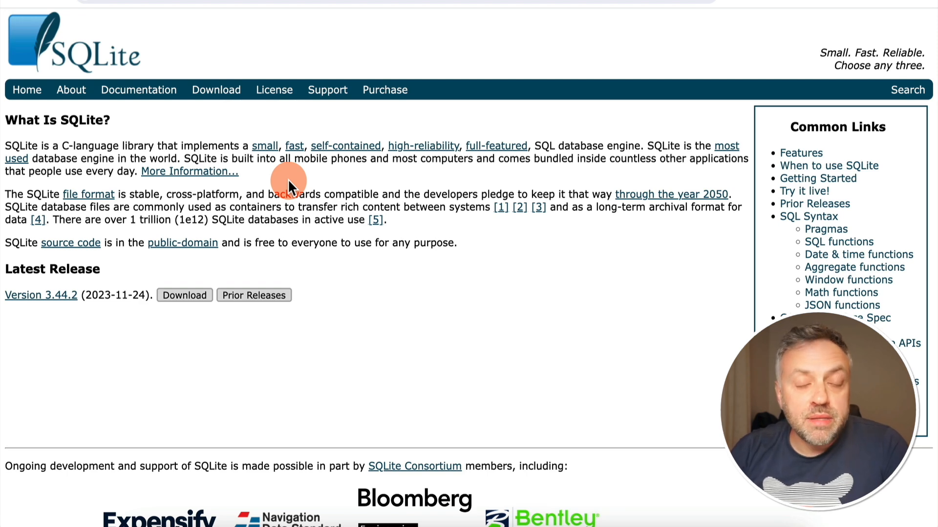
# Step: Switch to FlutterFlow and view the developer options for viewing or downloading the project's code
pyautogui.click(303, 136)
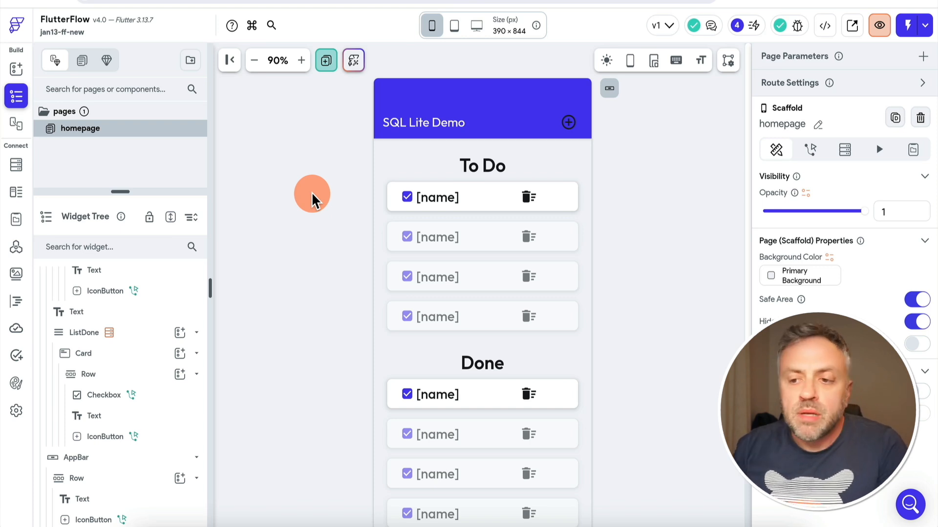
pyautogui.click(825, 26)
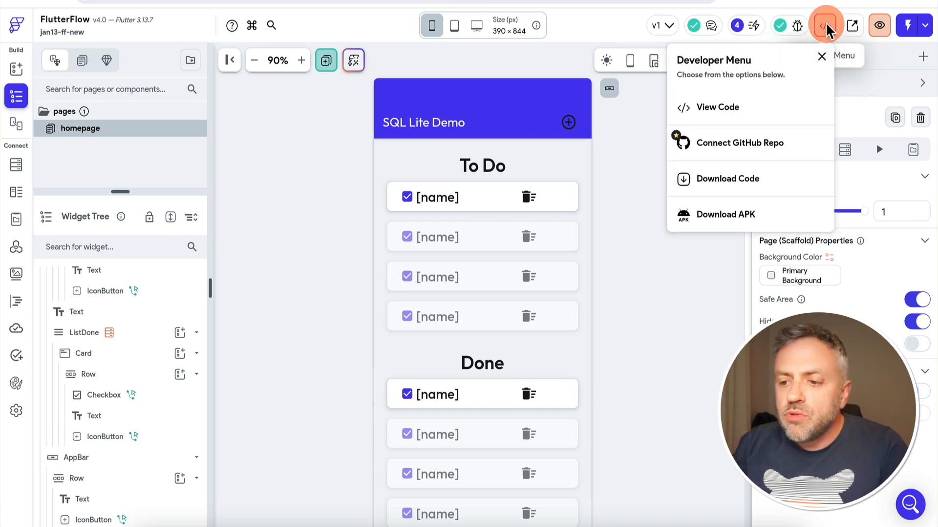
pyautogui.click(672, 318)
# Step: Switch to Visual Studio Code and start the Pixel 7 Pro API TiramisuPrivacySandbox mobile emulator as the current device
pyautogui.click(470, 525)
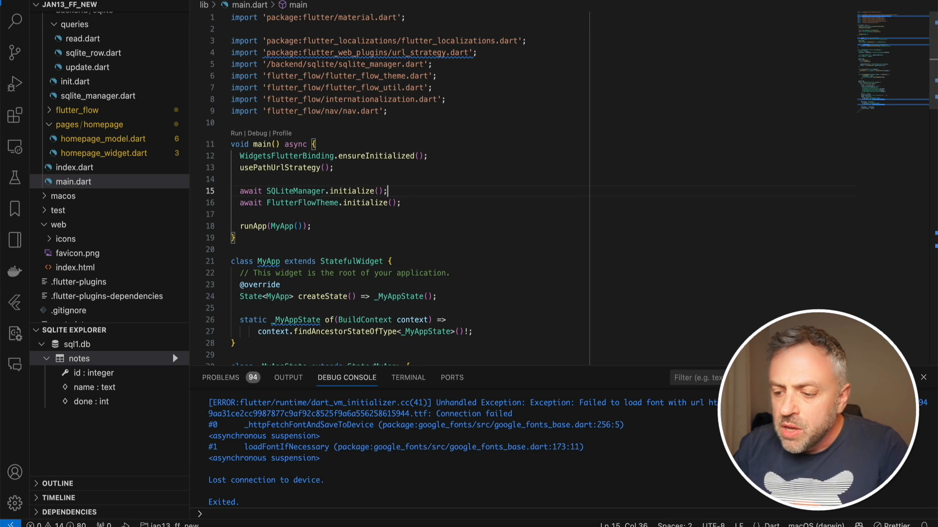
pyautogui.click(816, 525)
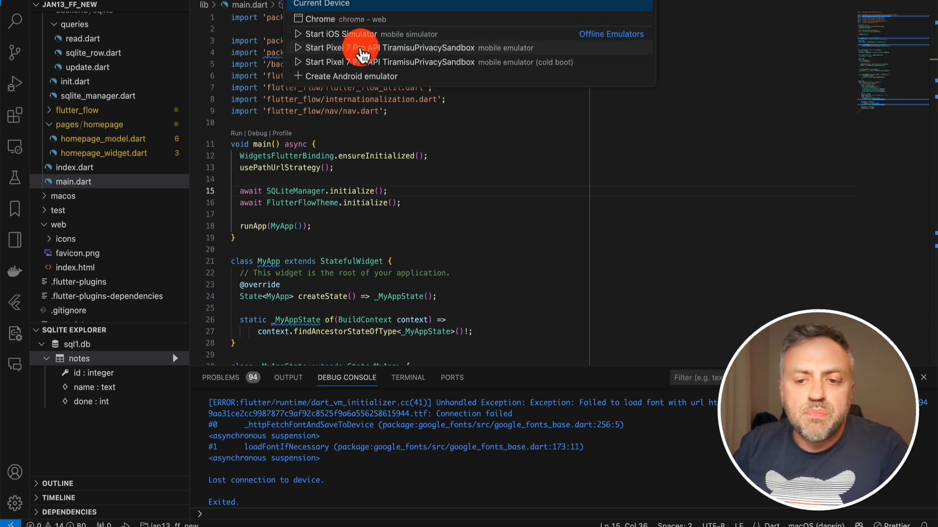
pyautogui.click(367, 49)
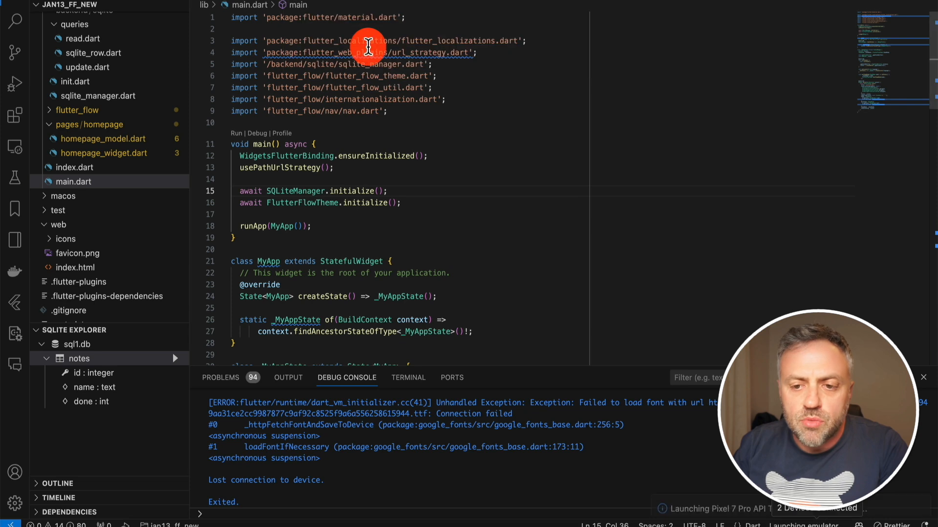
pyautogui.click(482, 178)
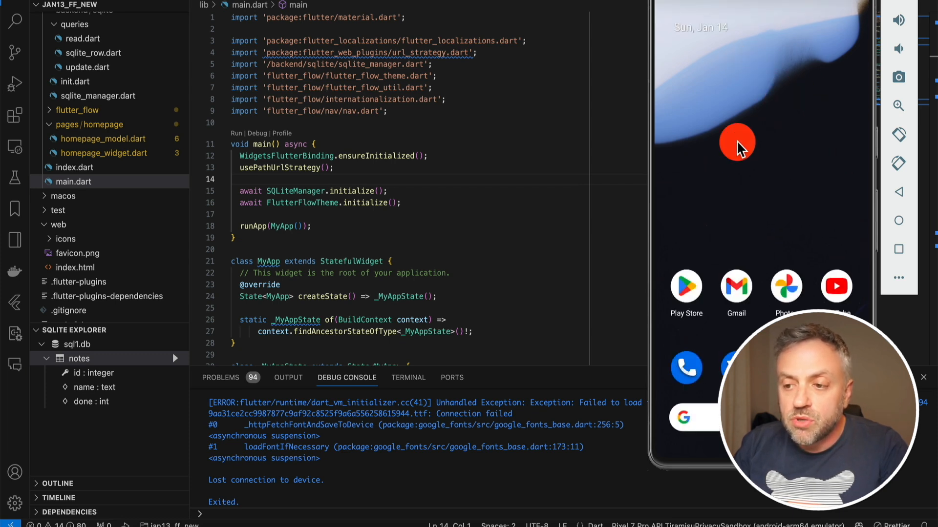
# Step: Launch the jan13_ff_new Flutter app in debug mode on the Pixel 7 Pro emulator
pyautogui.click(480, 148)
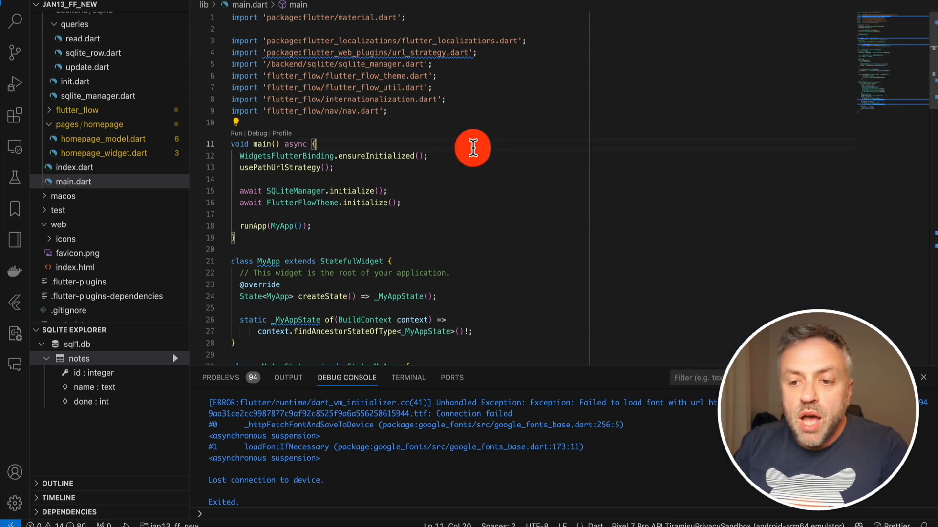
pyautogui.click(228, 0)
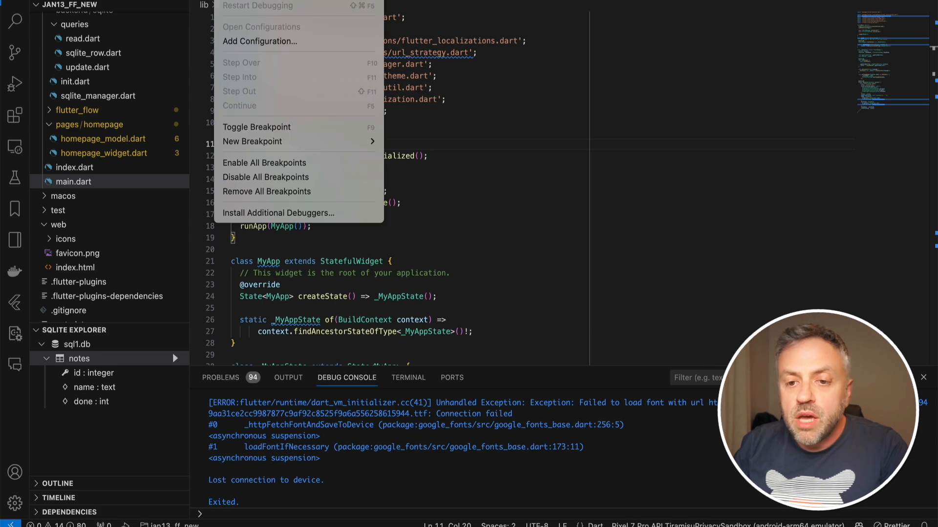
pyautogui.click(259, 0)
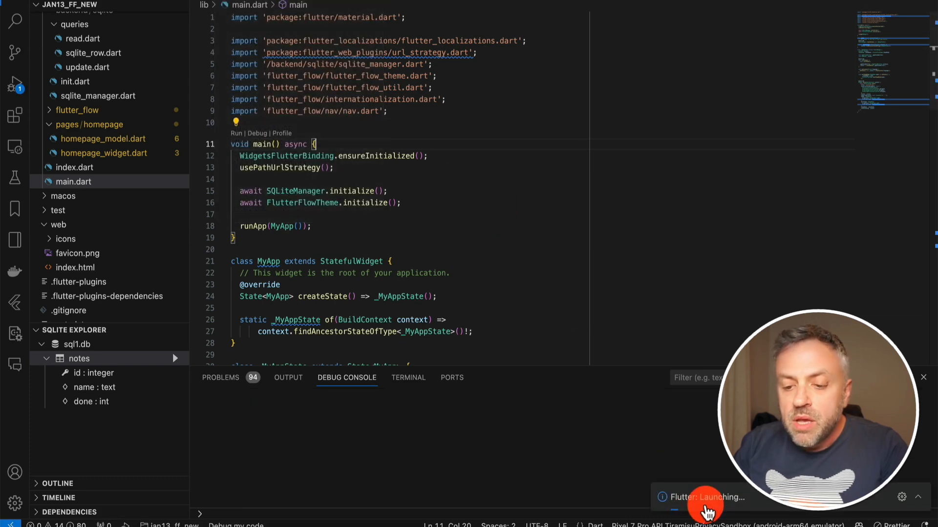
pyautogui.click(708, 526)
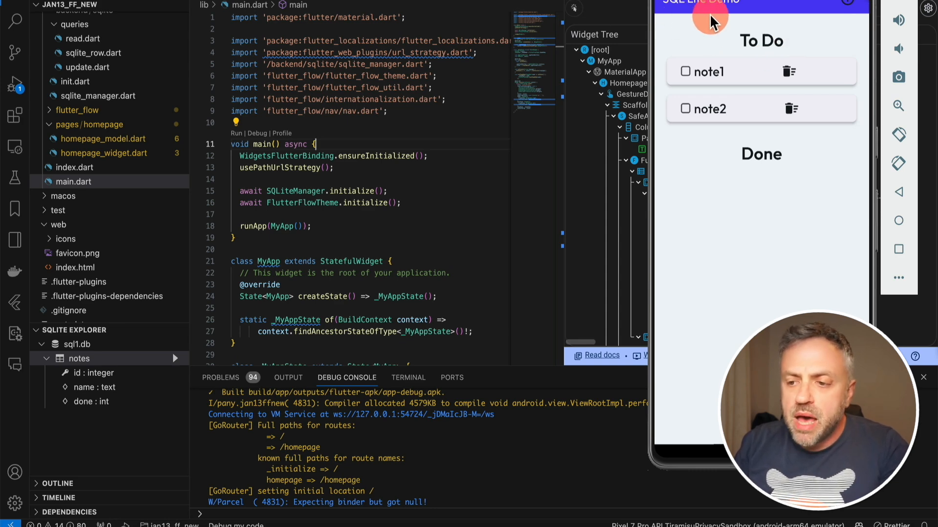
# Step: Test the checkboxes by marking note1 and note2 as done and returning both to the To Do list
pyautogui.click(686, 75)
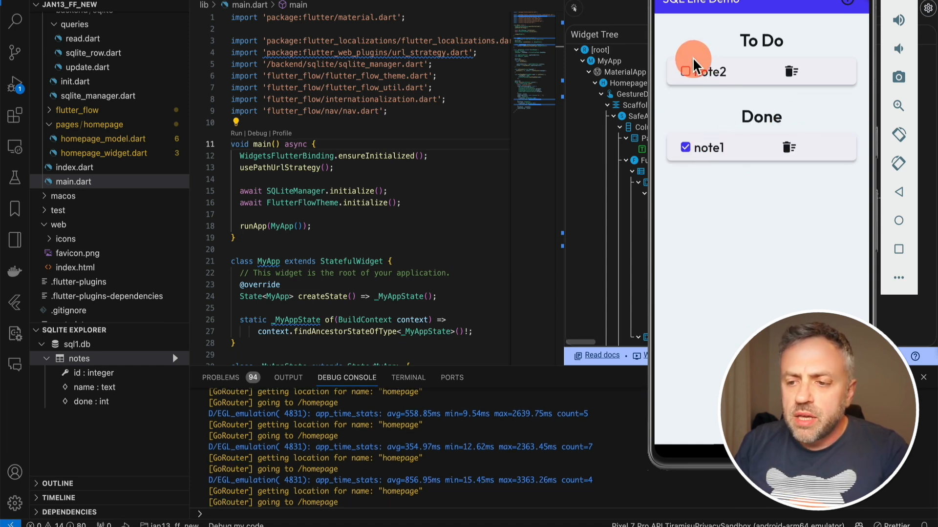
pyautogui.click(685, 72)
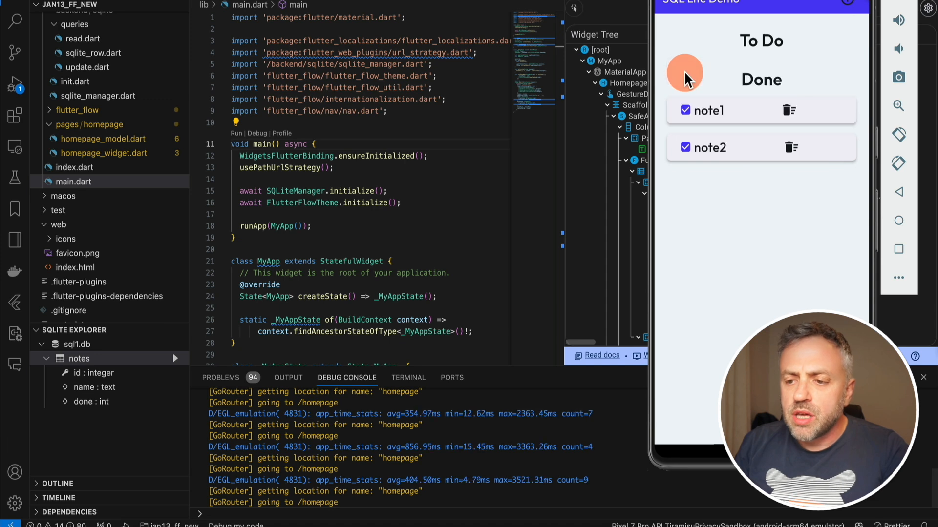
pyautogui.click(685, 111)
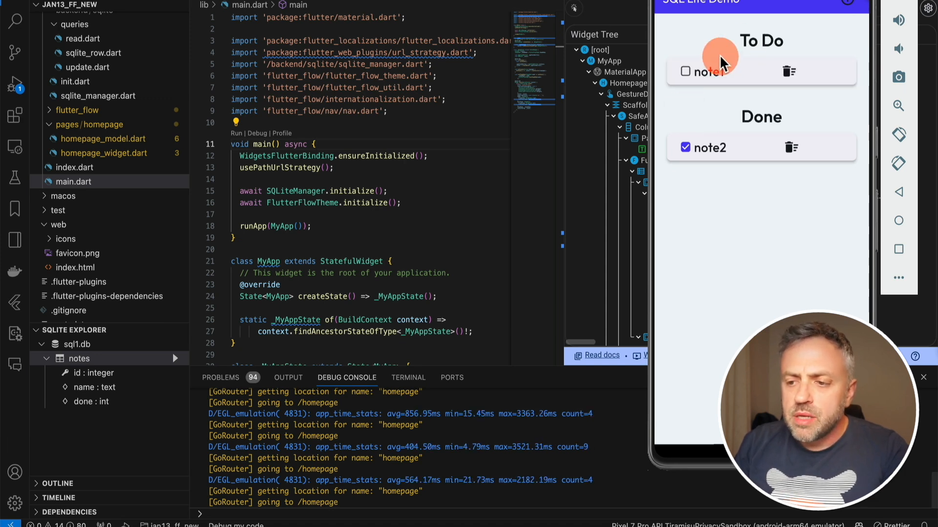
pyautogui.click(686, 147)
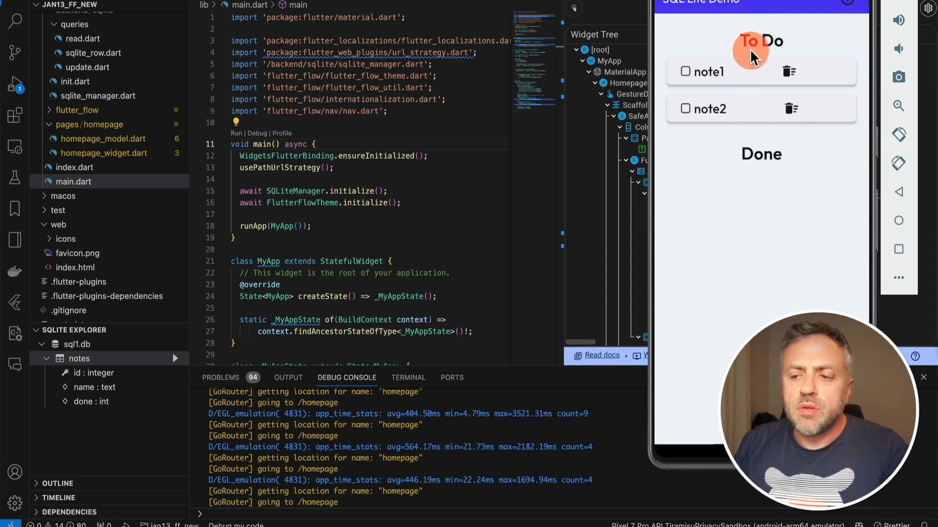
# Step: Delete note2 from the To Do list and add four new items
pyautogui.click(791, 111)
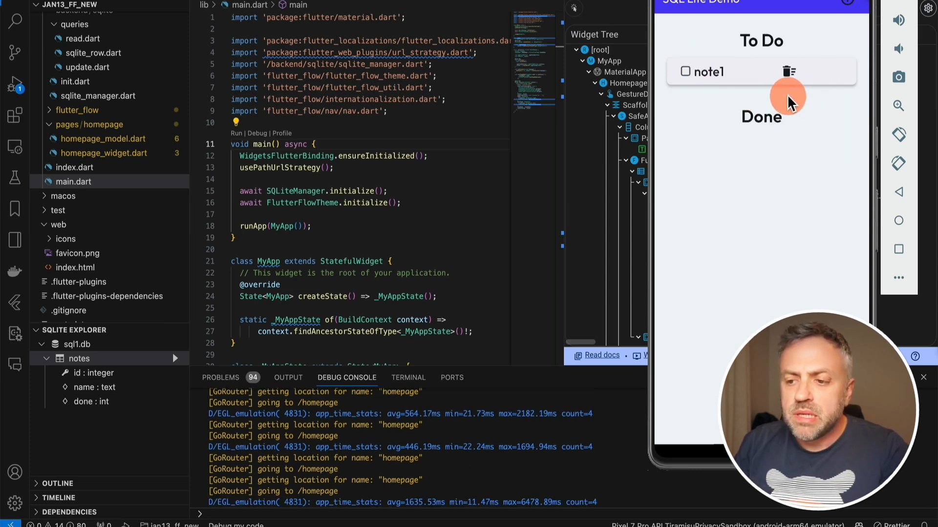
pyautogui.click(847, 2)
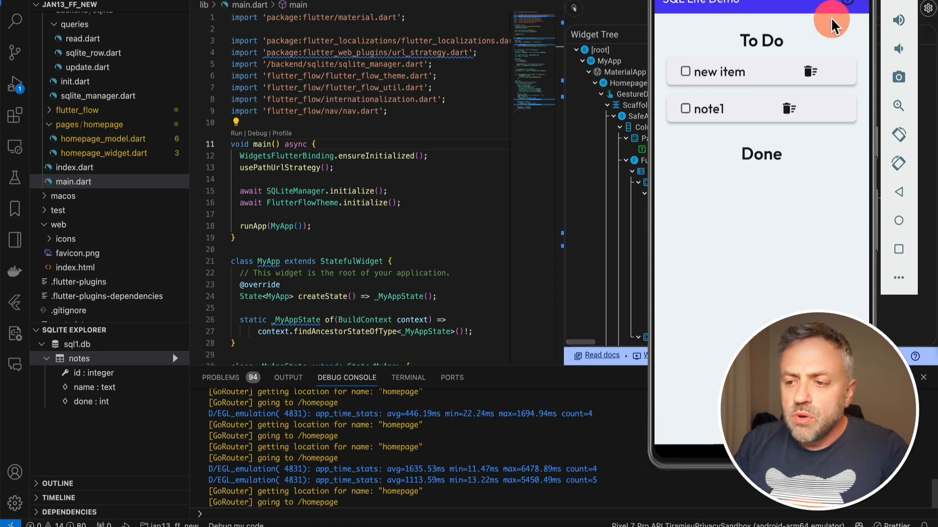
pyautogui.click(847, 2)
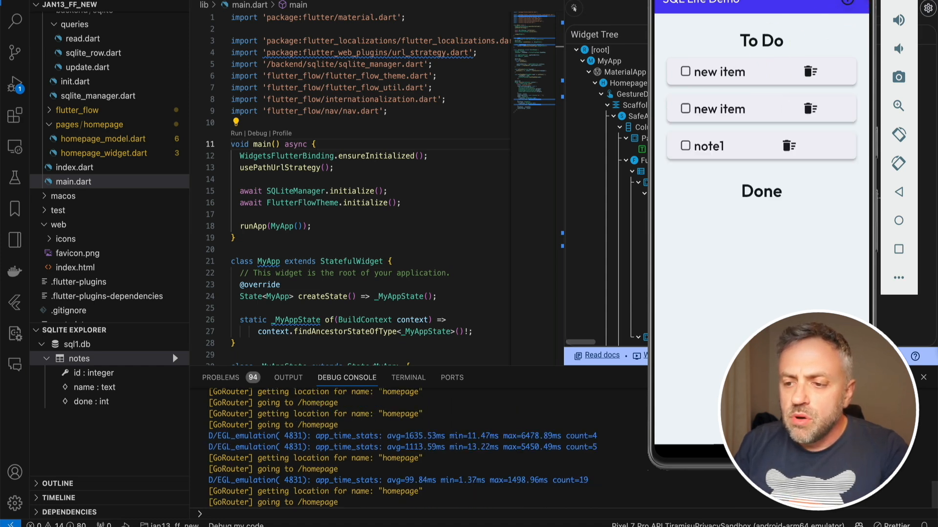
pyautogui.click(847, 3)
pyautogui.click(847, 2)
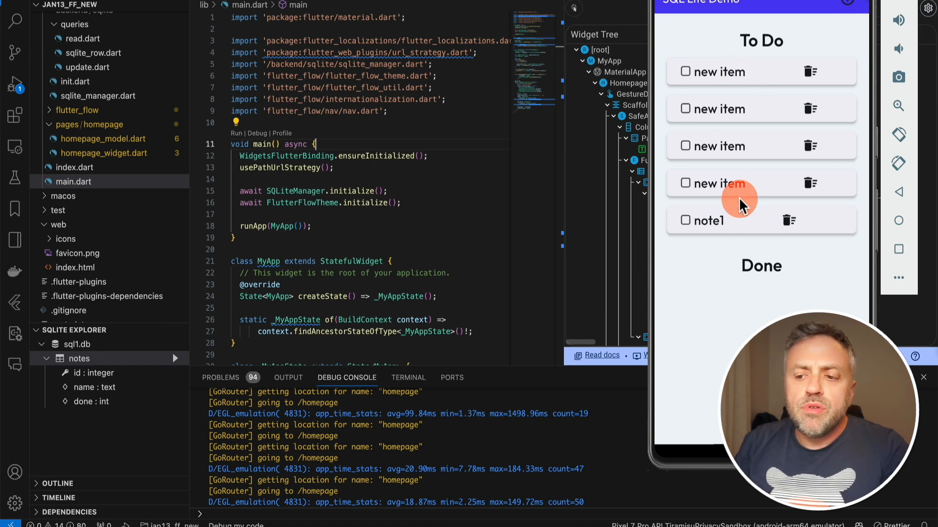
# Step: Mark all four new items and note1 as done
pyautogui.click(684, 71)
pyautogui.click(685, 109)
pyautogui.click(685, 72)
pyautogui.click(685, 73)
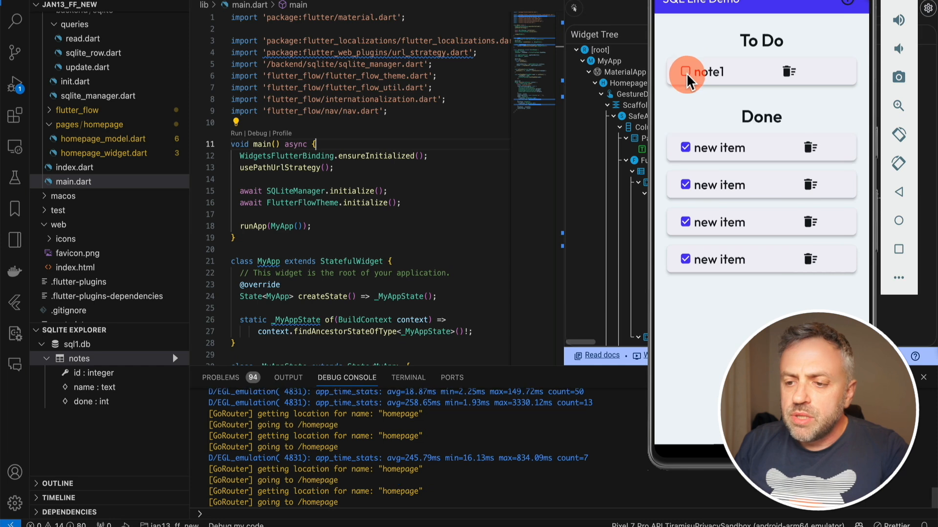
pyautogui.click(686, 73)
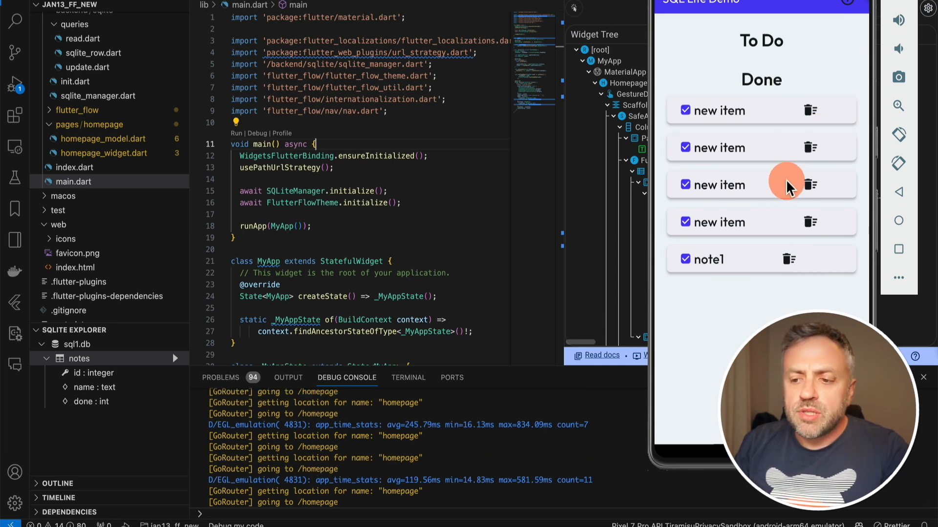
# Step: Move two new items from Done back to To Do and mark both as done again
pyautogui.click(685, 110)
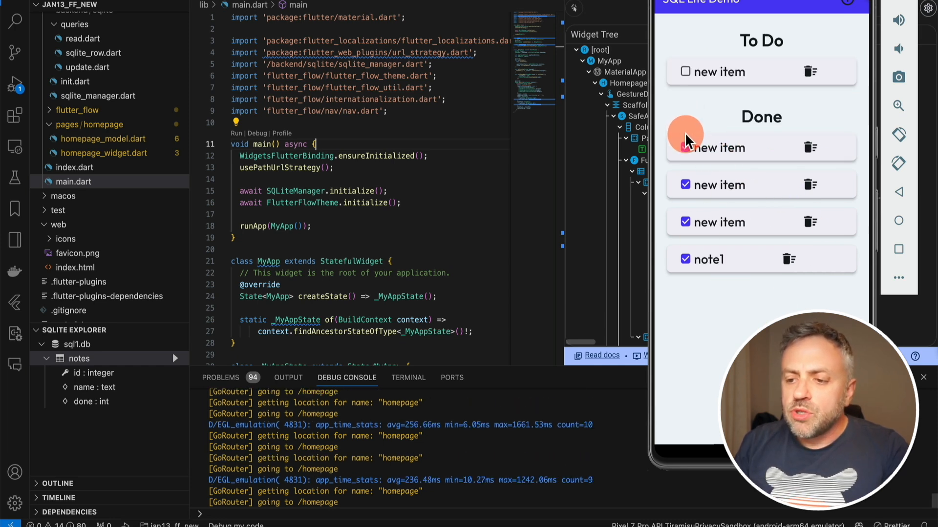
pyautogui.click(685, 148)
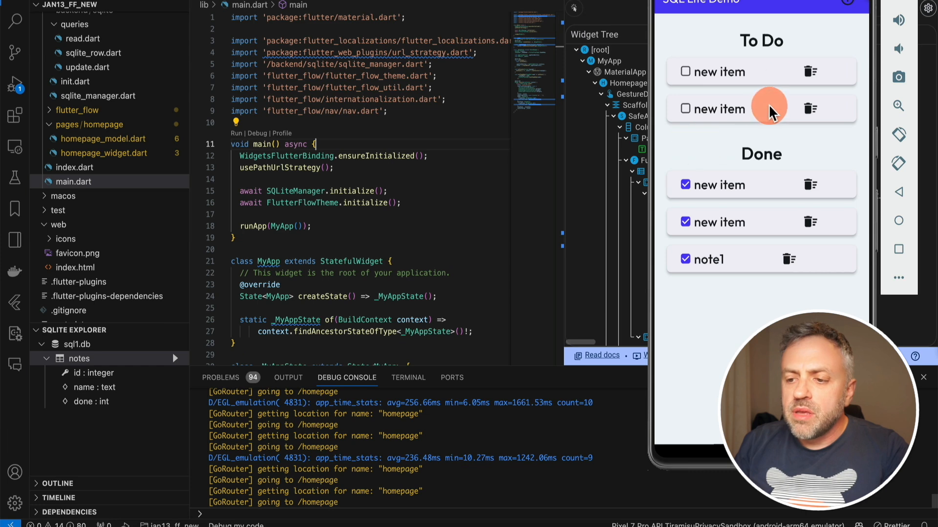
pyautogui.click(685, 72)
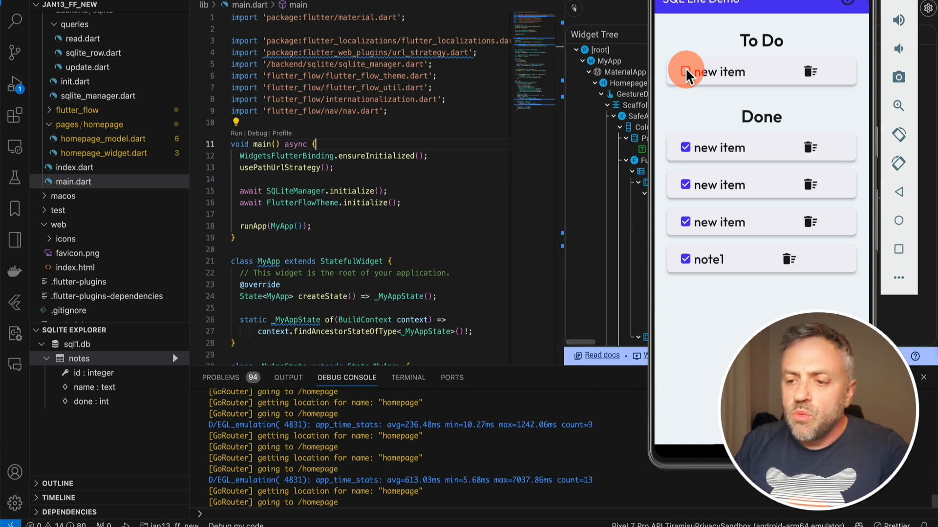
pyautogui.click(685, 72)
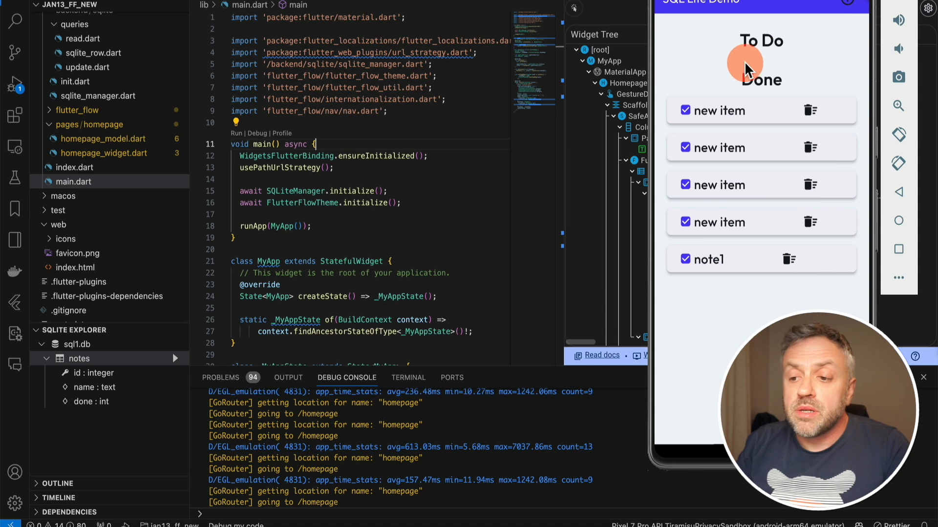
# Step: Add another new item to the To Do list and uncheck the first item under Done
pyautogui.click(848, 3)
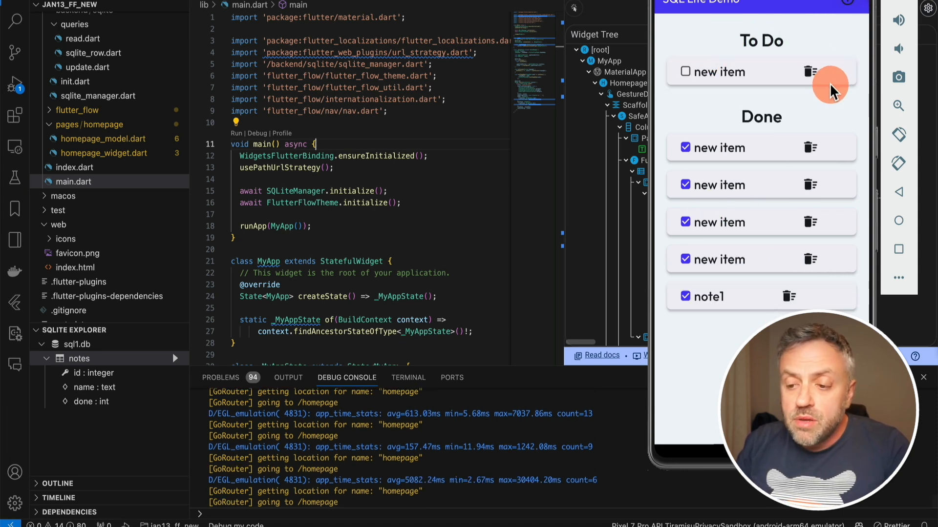
pyautogui.click(685, 149)
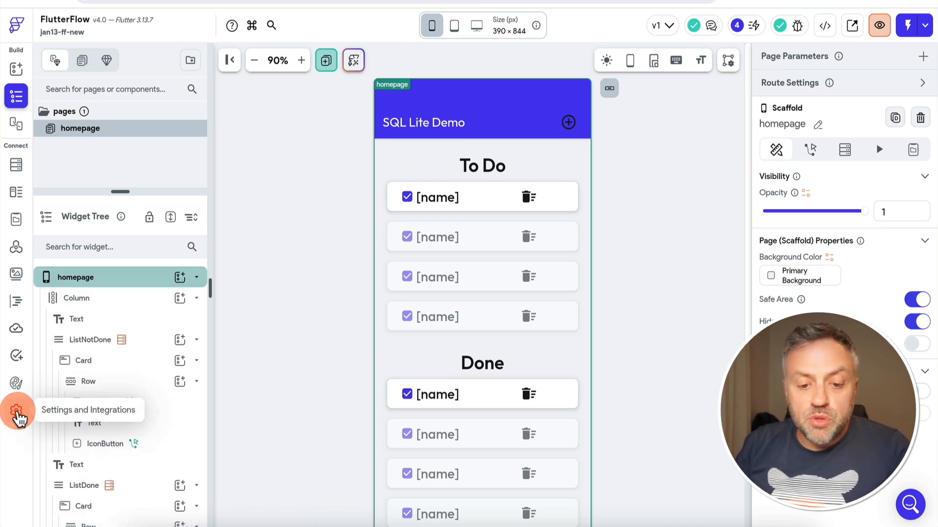
# Step: Switch to FlutterFlow, review the project's SQLite database configuration, and read the database configuration section of the SQLite docs
pyautogui.click(17, 413)
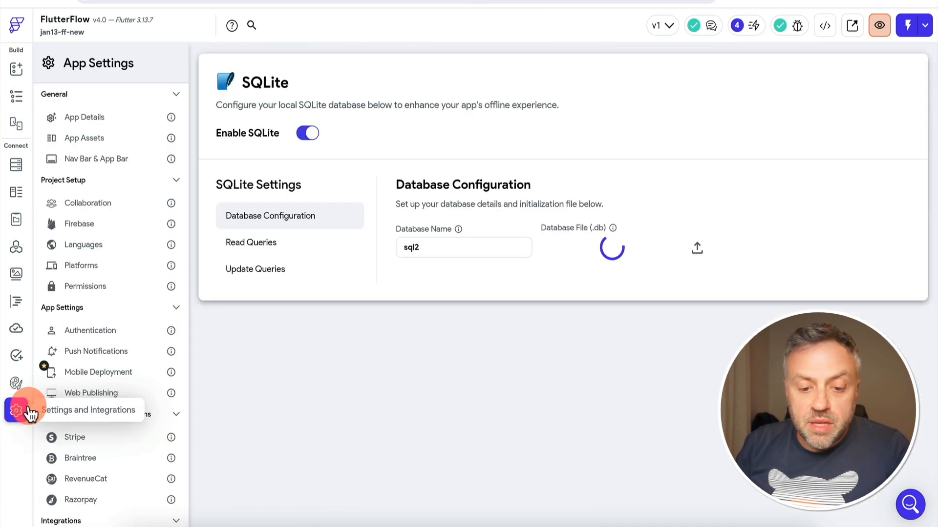
pyautogui.scroll(-4, 125, 244)
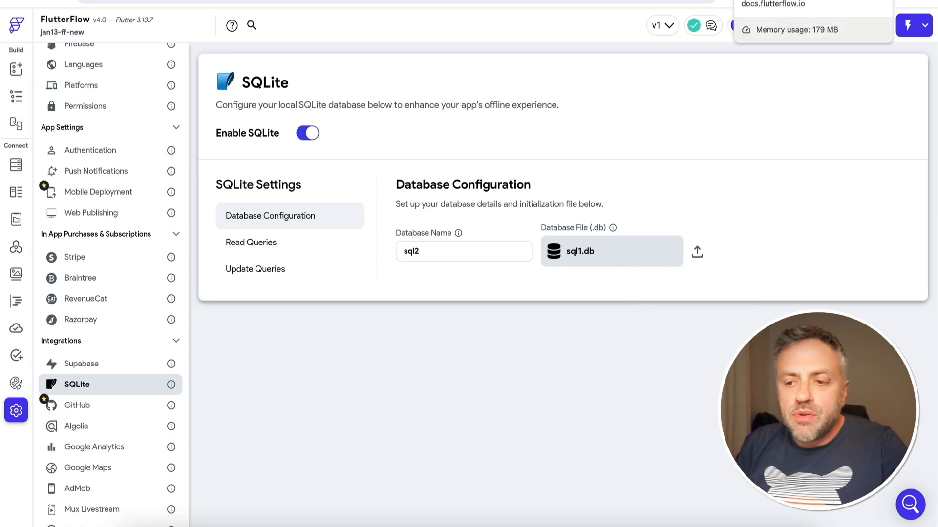
pyautogui.click(781, 0)
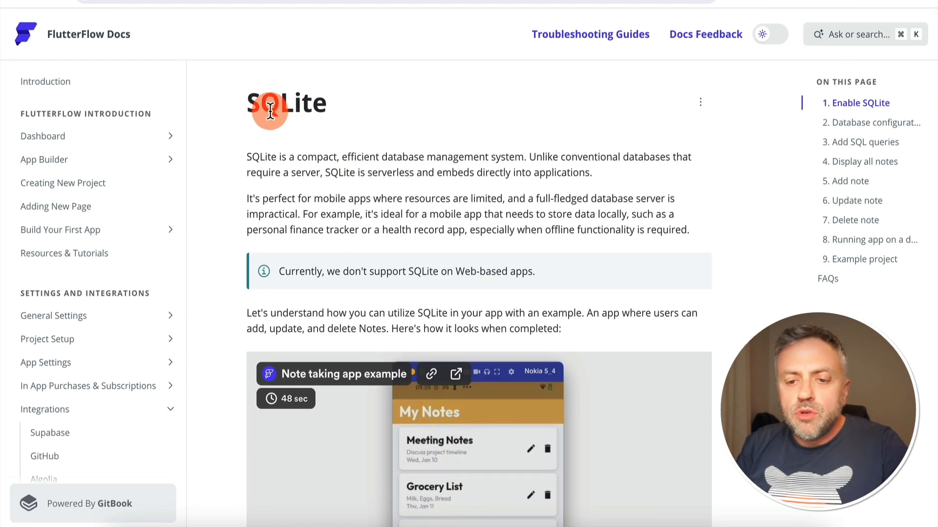
pyautogui.scroll(-15, 551, 197)
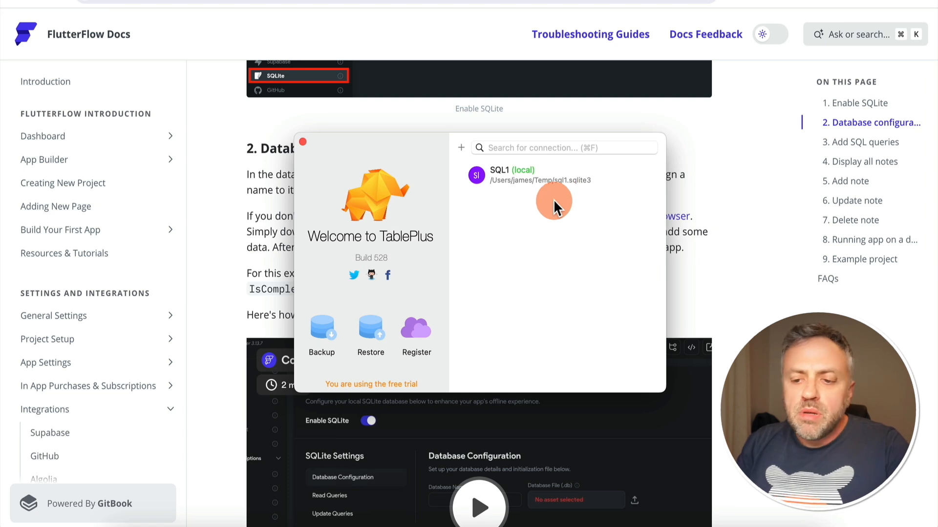
# Step: Switch to TablePlus and inspect the note1 and note2 rows in the notes table
pyautogui.click(390, 209)
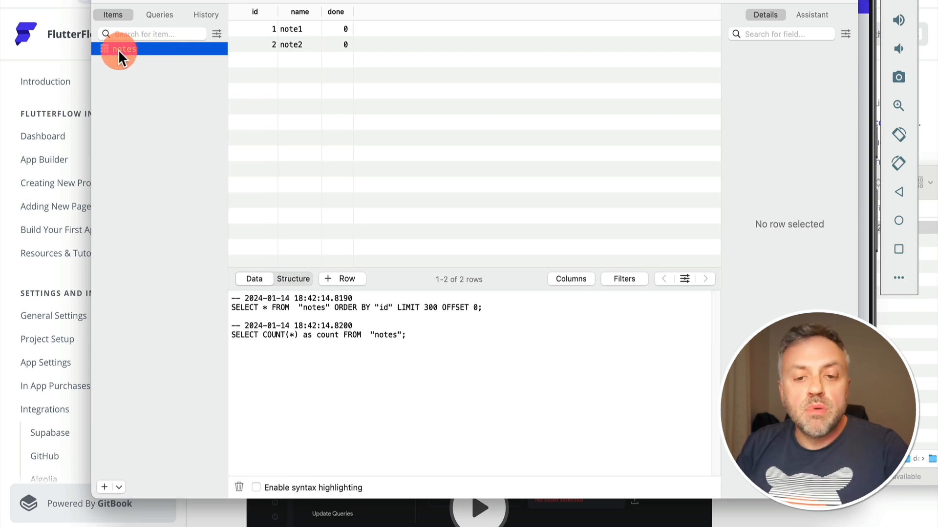
pyautogui.click(254, 44)
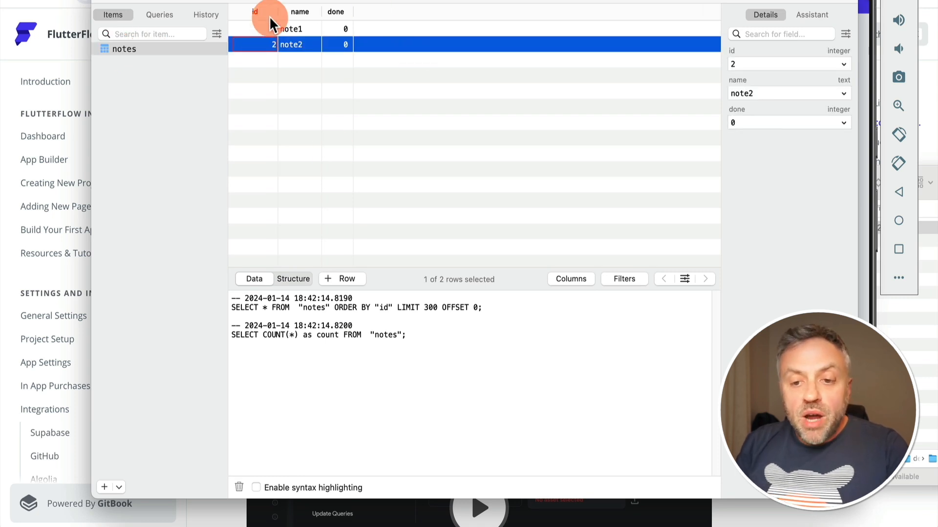
pyautogui.click(255, 29)
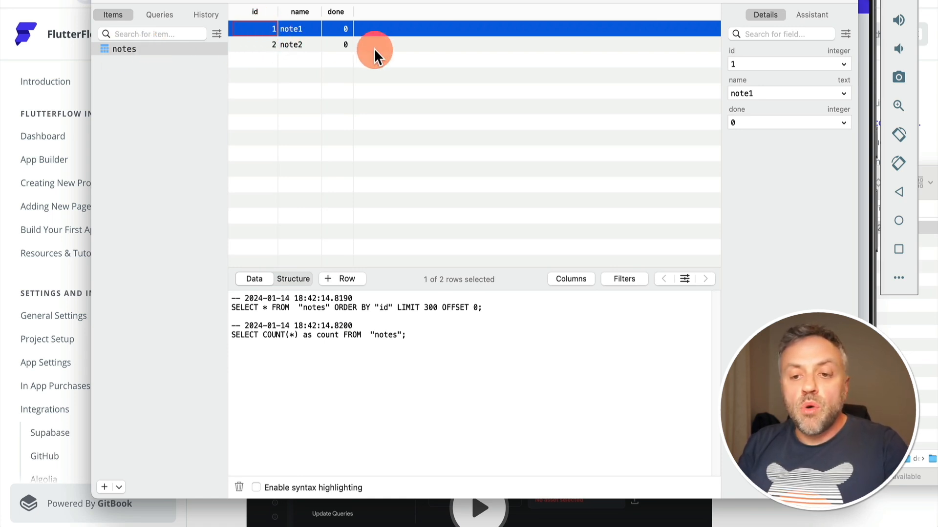
pyautogui.click(251, 43)
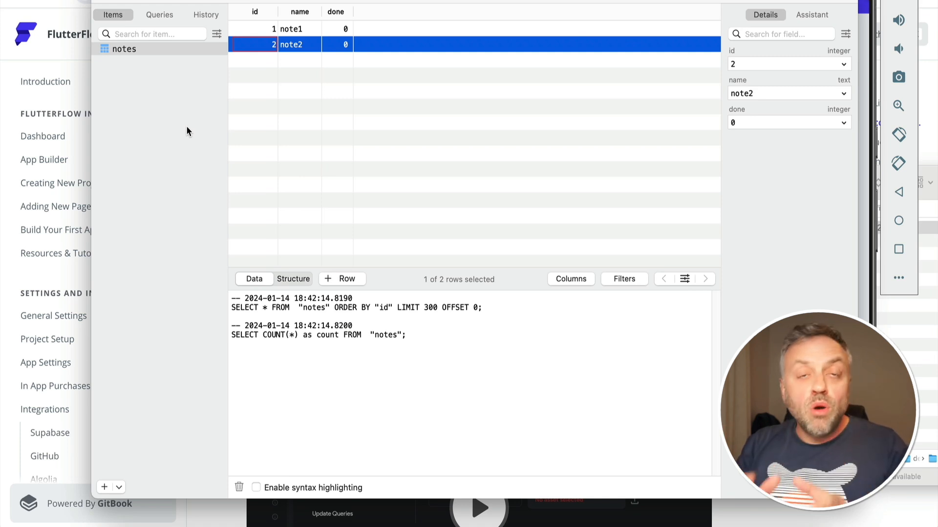
pyautogui.click(173, 92)
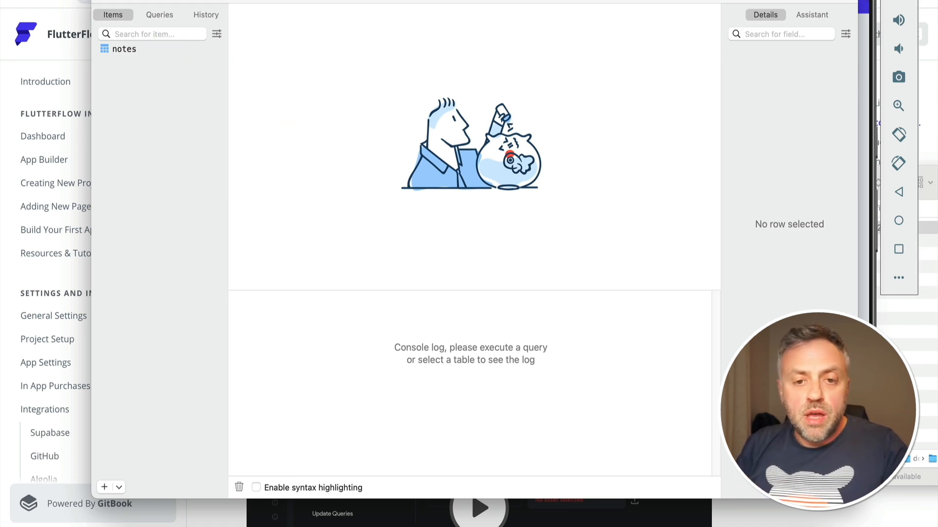
# Step: Start a new SQLite connection and name it newdb
pyautogui.click(87, 0)
pyautogui.click(130, 21)
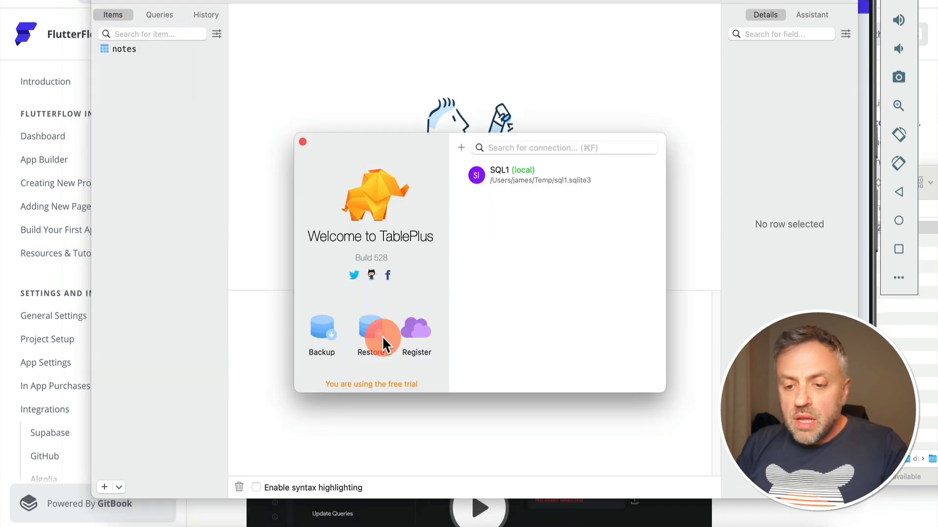
pyautogui.click(461, 148)
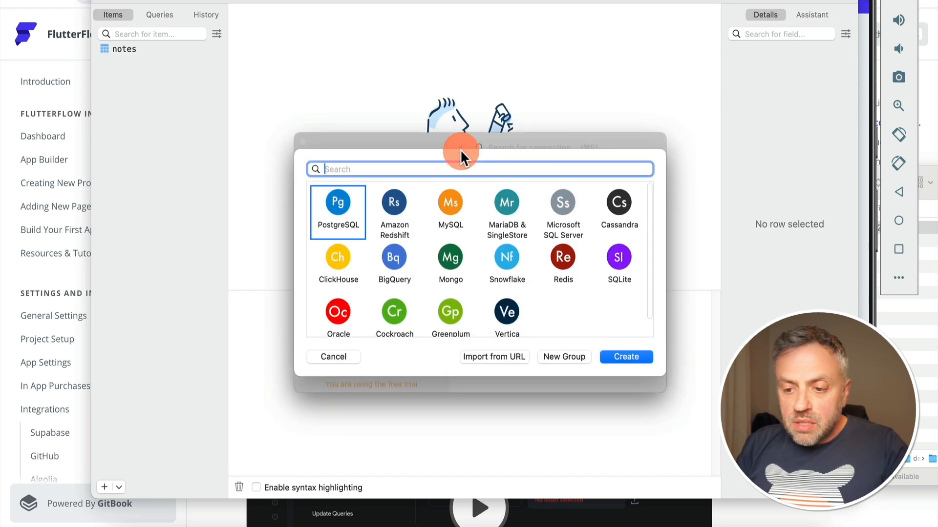
pyautogui.click(625, 254)
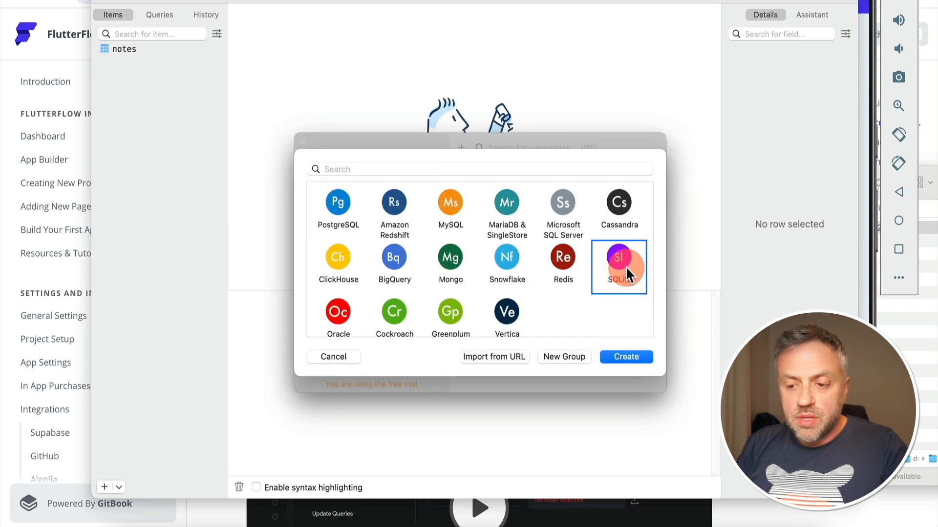
pyautogui.click(626, 355)
pyautogui.click(451, 372)
pyautogui.moveTo(452, 370); pyautogui.dragTo(463, 221)
pyautogui.click(428, 248)
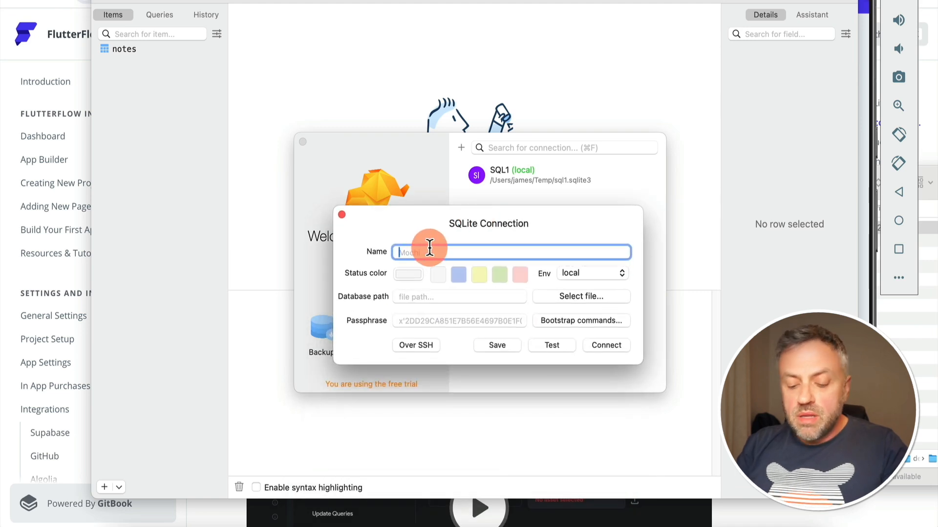
pyautogui.write('newdb')
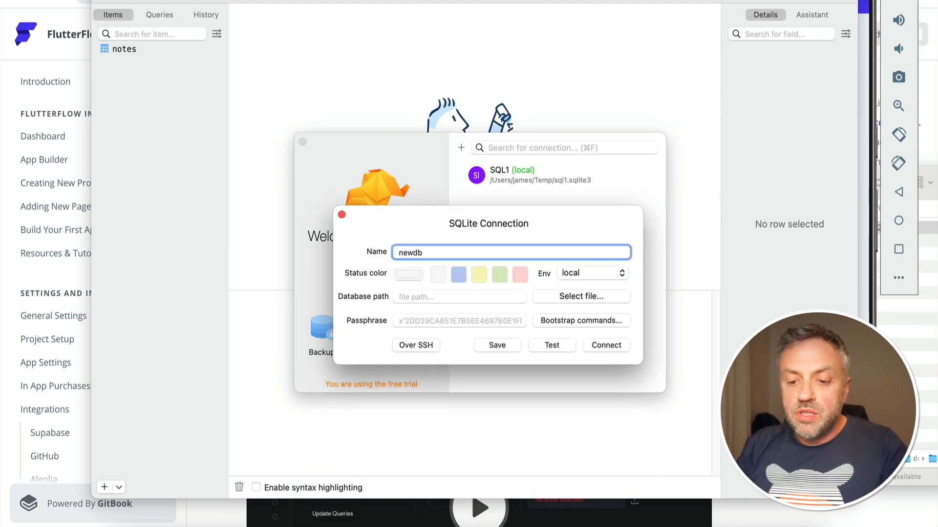
# Step: Create a database file named newdb in the Temp folder for the connection, and save the connection
pyautogui.click(408, 304)
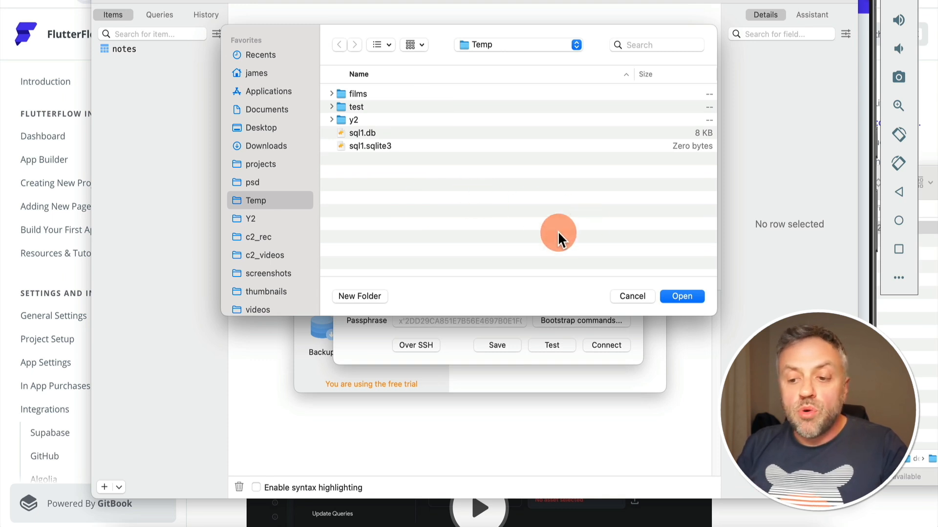
pyautogui.click(682, 297)
pyautogui.click(481, 166)
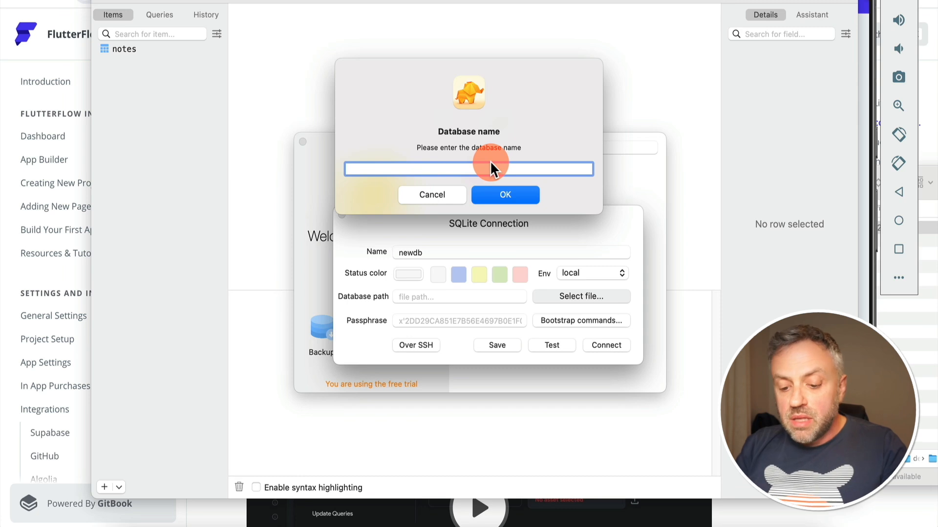
pyautogui.write('newdb')
pyautogui.click(523, 192)
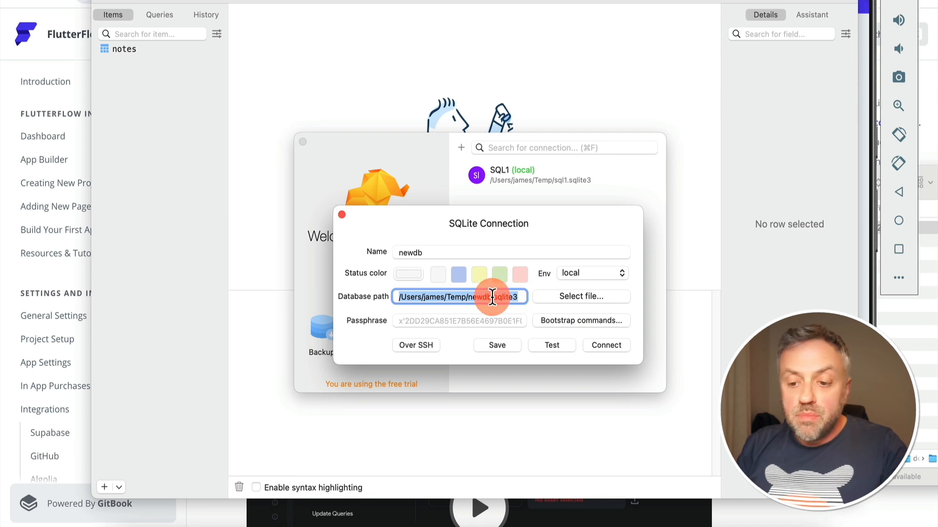
pyautogui.click(500, 342)
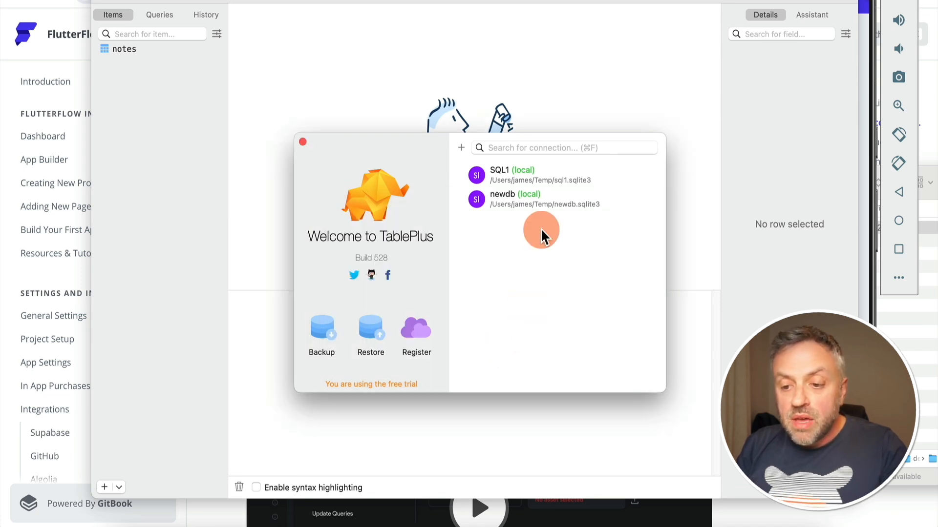
# Step: Open the newdb connection and create a table named notes
pyautogui.click(486, 200)
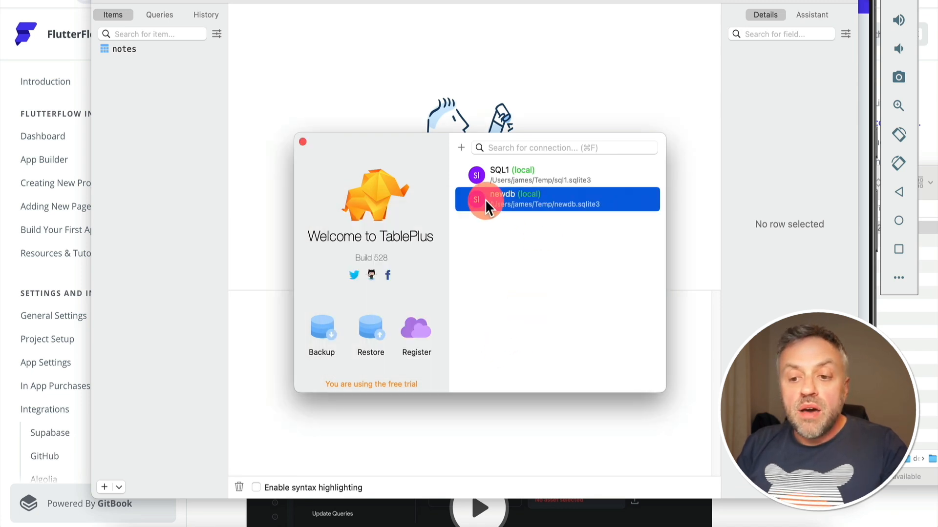
pyautogui.doubleClick(513, 200)
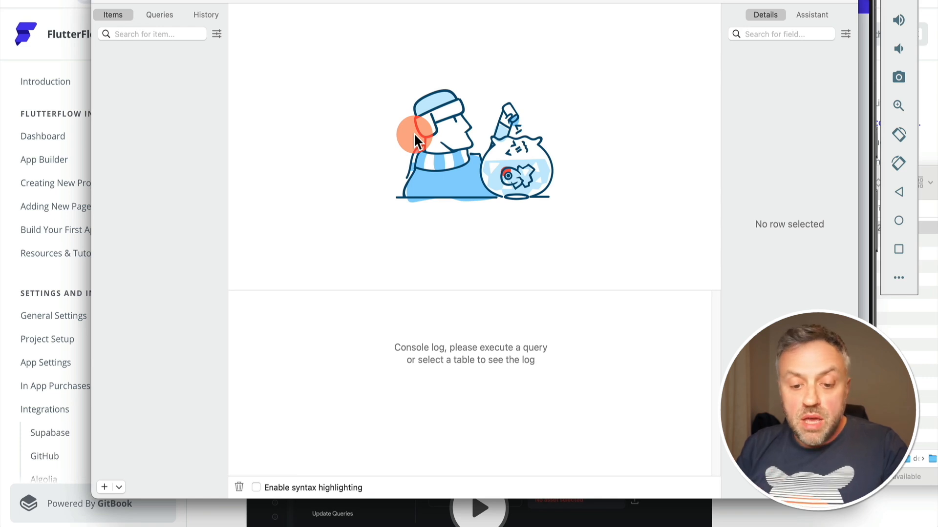
pyautogui.click(105, 486)
pyautogui.write('notes')
pyautogui.press('Return')
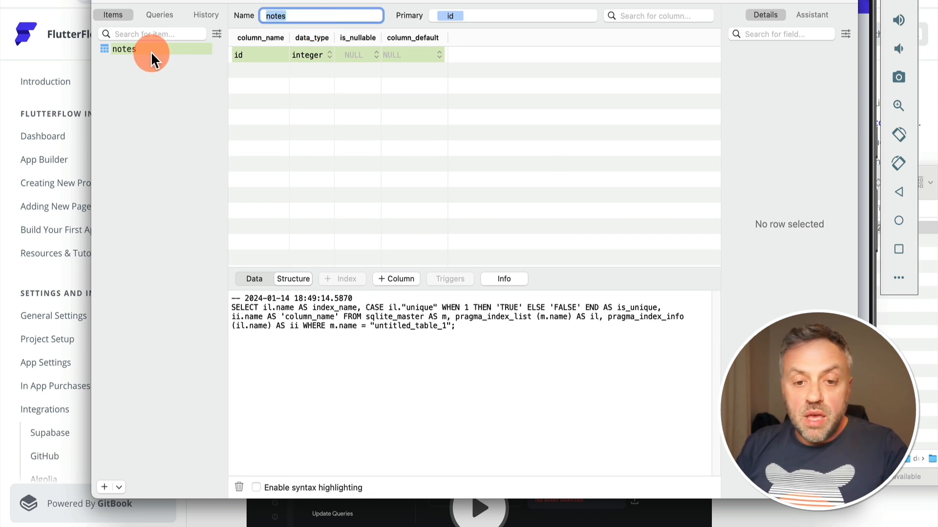
# Step: Add the columns name and done below the id column of the notes table
pyautogui.click(258, 69)
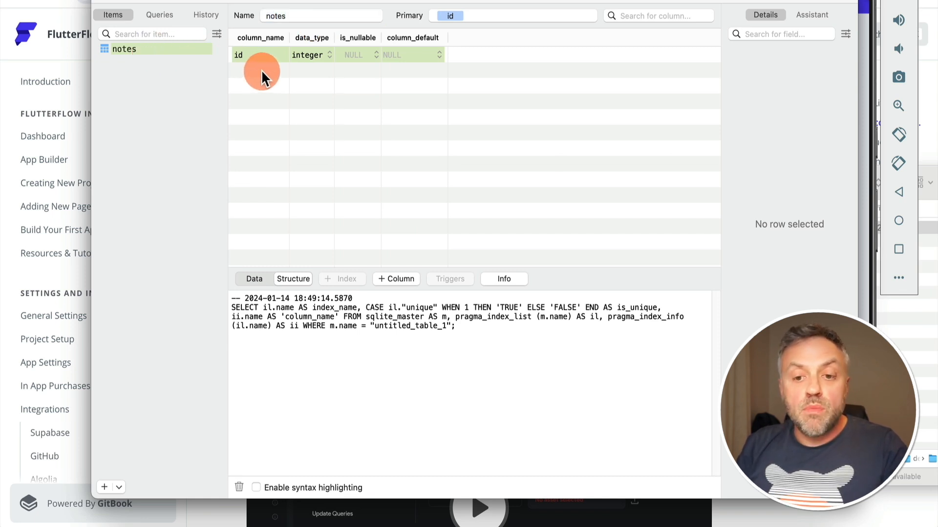
pyautogui.doubleClick(259, 70)
pyautogui.write('name')
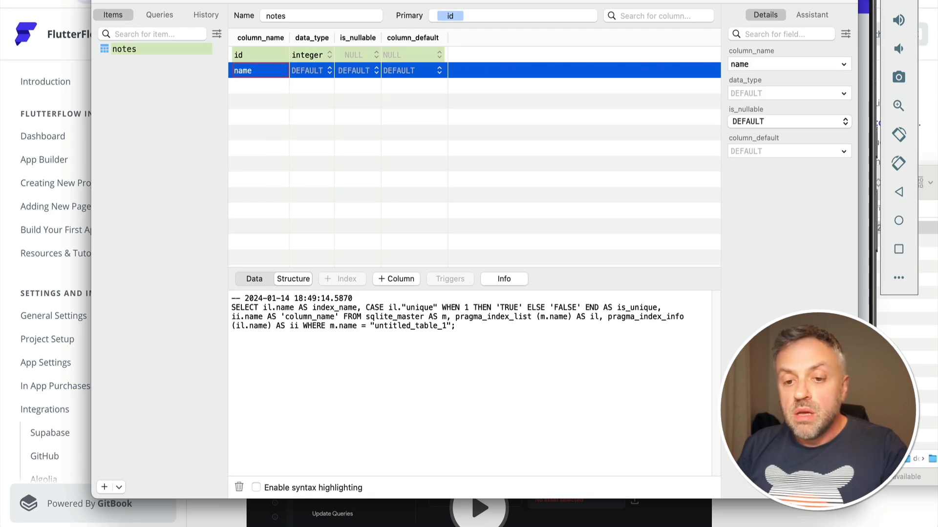
pyautogui.doubleClick(257, 87)
pyautogui.write('done')
pyautogui.click(249, 107)
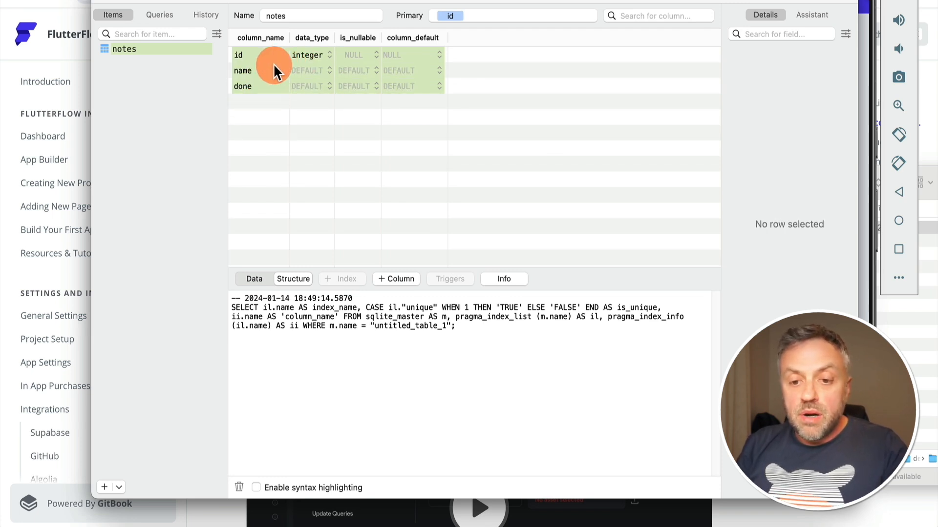
# Step: Set the data type of name to text and of done to integer, and save the notes table
pyautogui.click(314, 71)
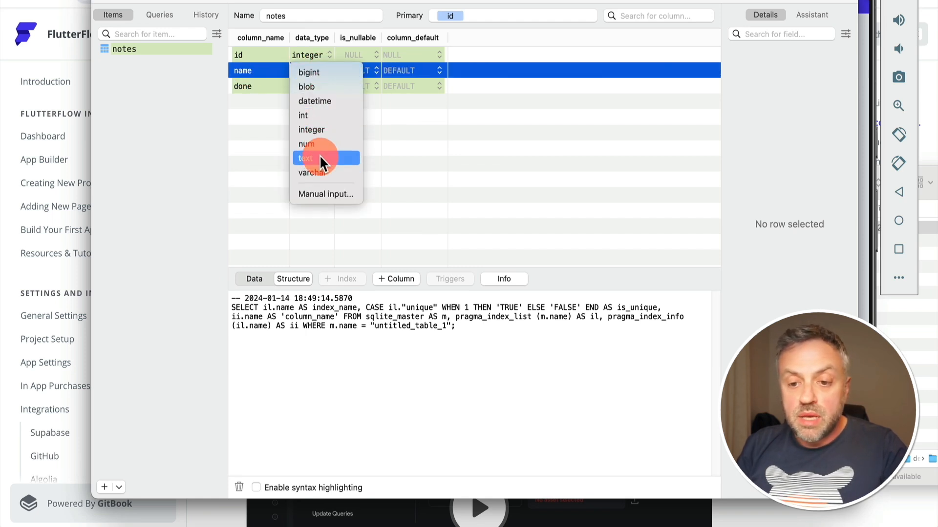
pyautogui.click(319, 155)
pyautogui.click(317, 85)
pyautogui.click(253, 101)
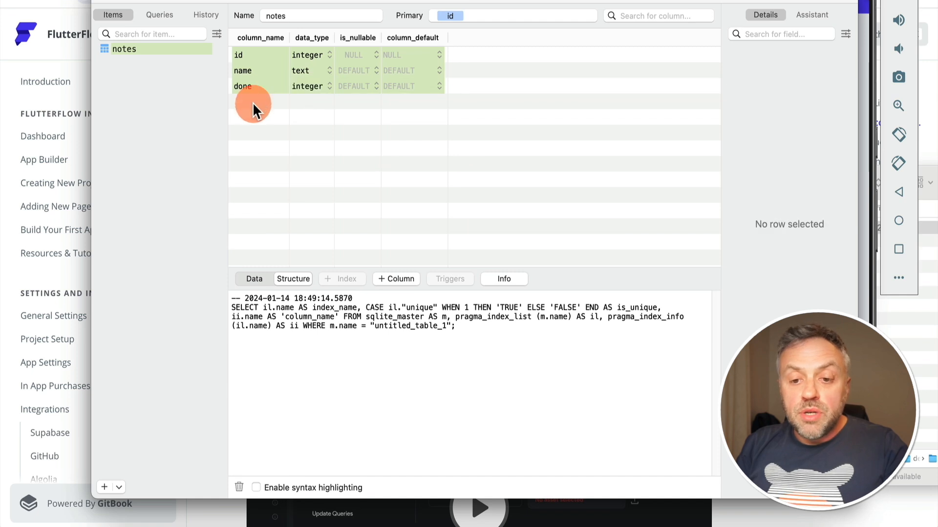
pyautogui.doubleClick(253, 102)
pyautogui.click(251, 153)
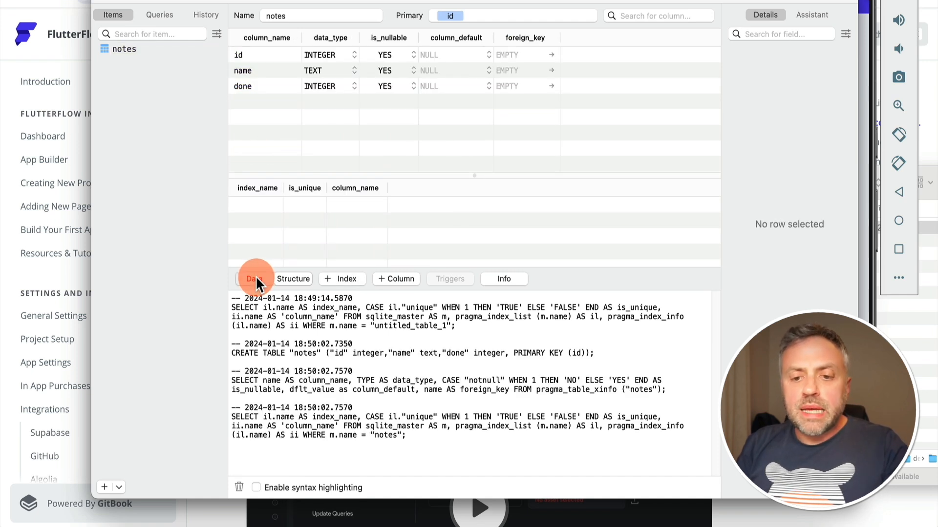
# Step: Show the notes table's data and add a row with name name1 and done 0
pyautogui.click(254, 279)
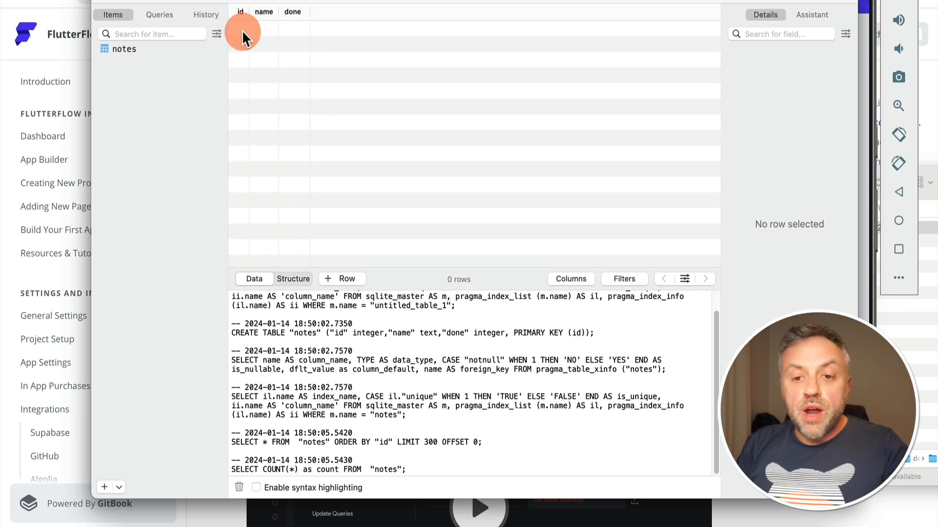
pyautogui.doubleClick(261, 30)
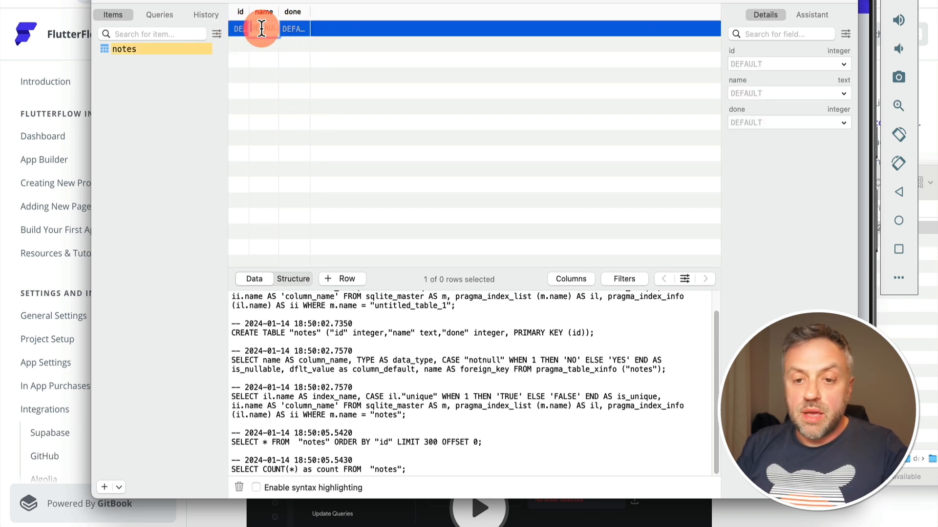
pyautogui.write('name1')
pyautogui.click(291, 25)
pyautogui.write('0')
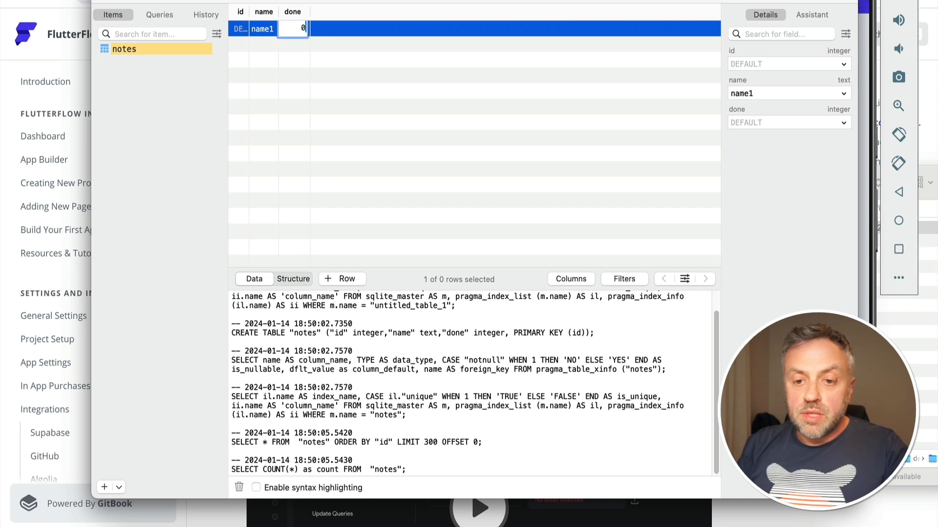
# Step: Add a second notes row with name name2 and done 0, and save the changes
pyautogui.doubleClick(266, 43)
pyautogui.write('na')
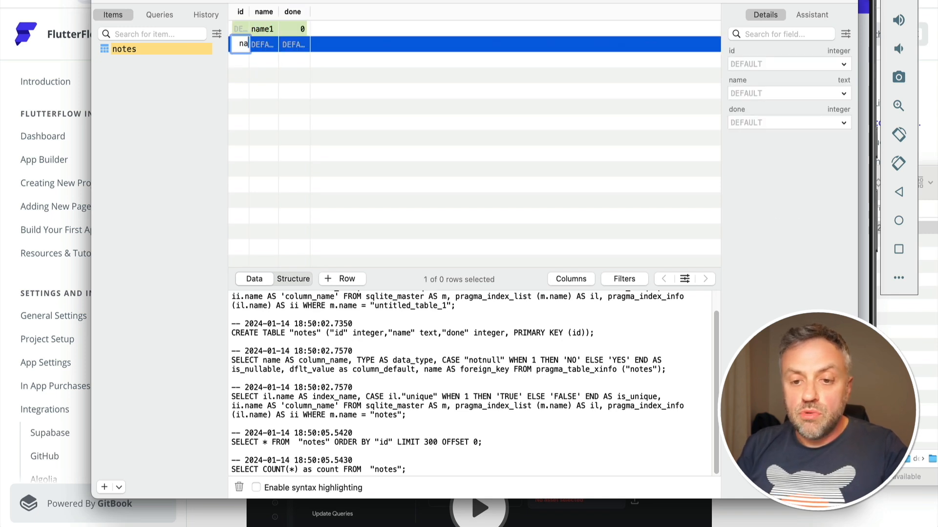
pyautogui.write('me2')
pyautogui.click(300, 44)
pyautogui.write('0')
pyautogui.press('super+s')
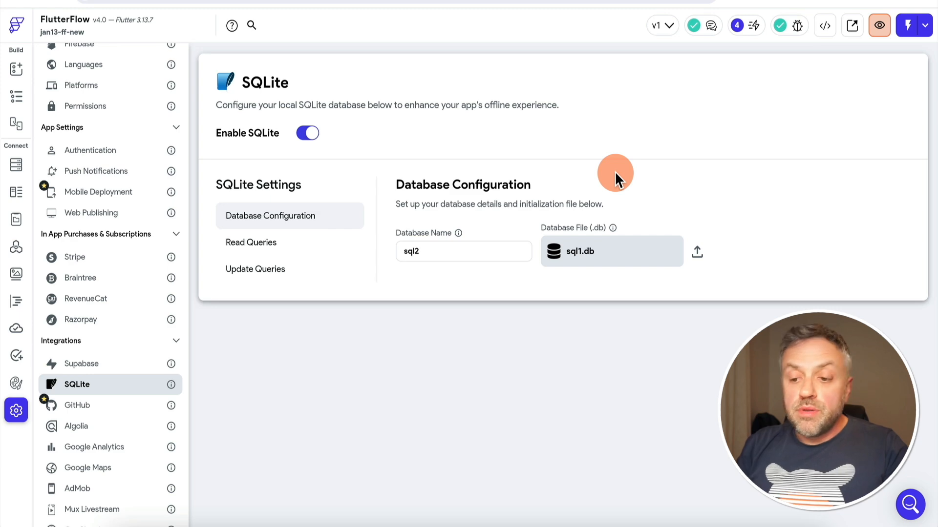
# Step: Switch to FlutterFlow, browse the Temp folder for a database file to upload, and cancel the selection
pyautogui.click(699, 256)
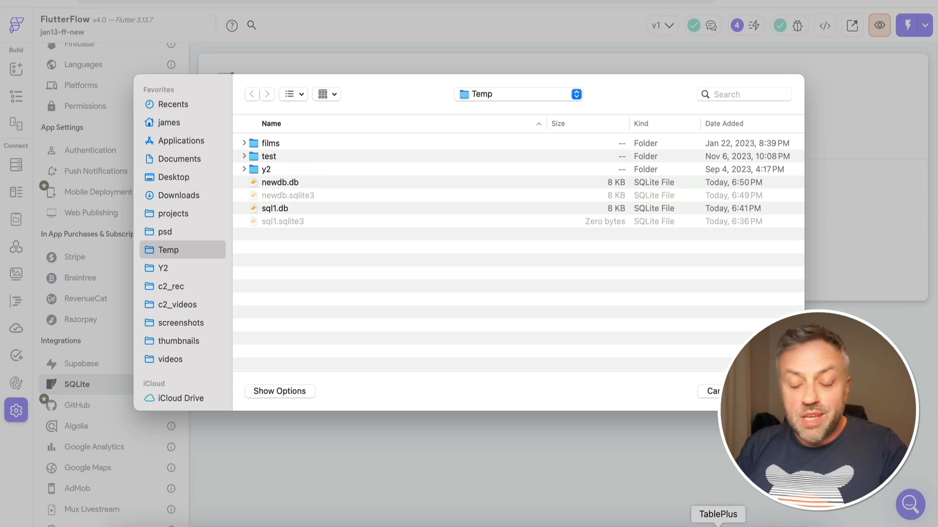
pyautogui.click(486, 285)
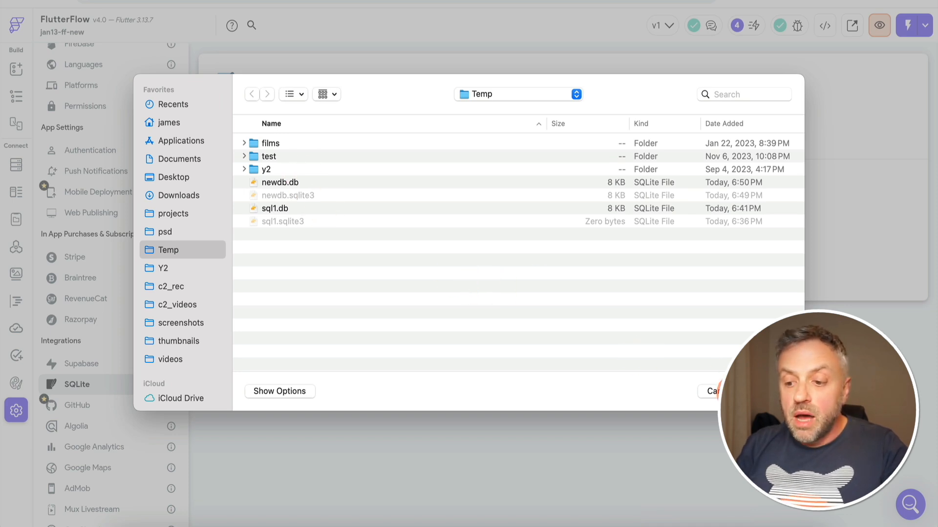
pyautogui.click(713, 391)
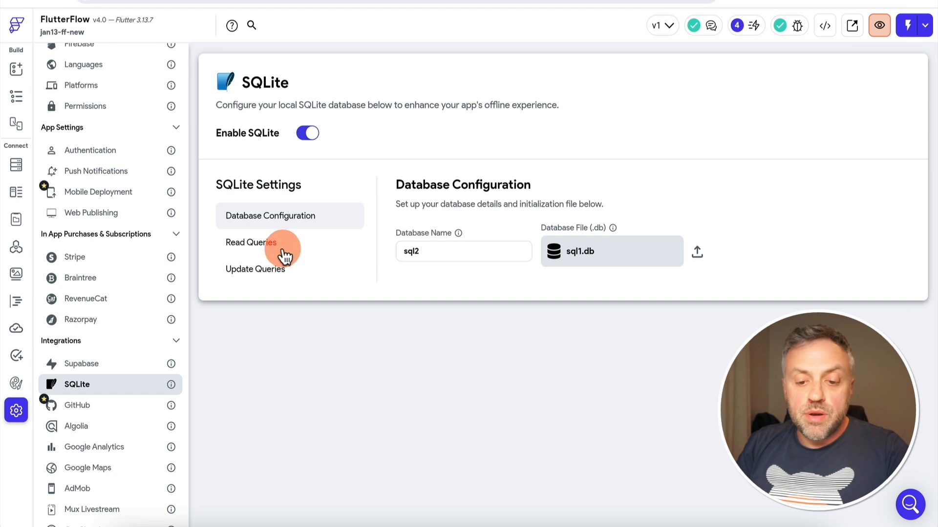
# Step: Examine the SQL statement and output columns of the Get all notes read query, and close it with a save
pyautogui.click(269, 246)
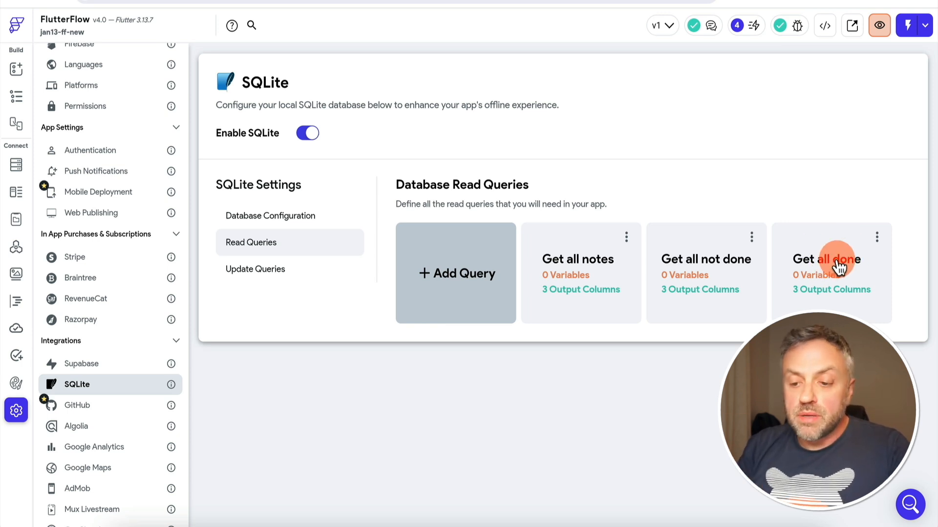
pyautogui.click(581, 266)
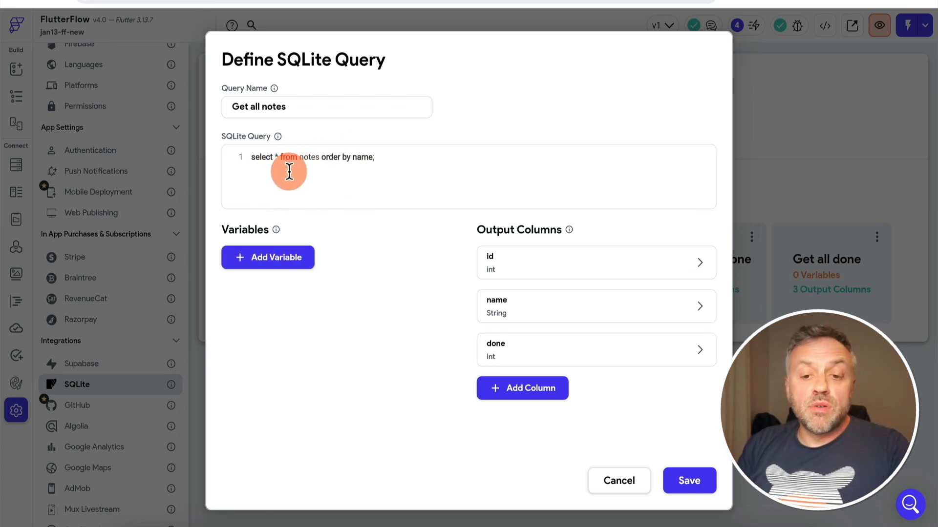
pyautogui.moveTo(252, 157); pyautogui.dragTo(405, 156)
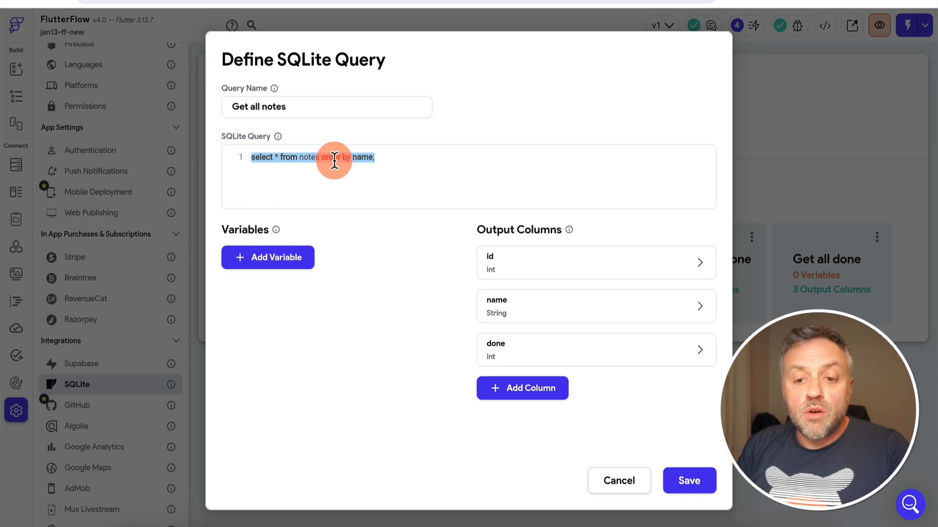
pyautogui.click(397, 149)
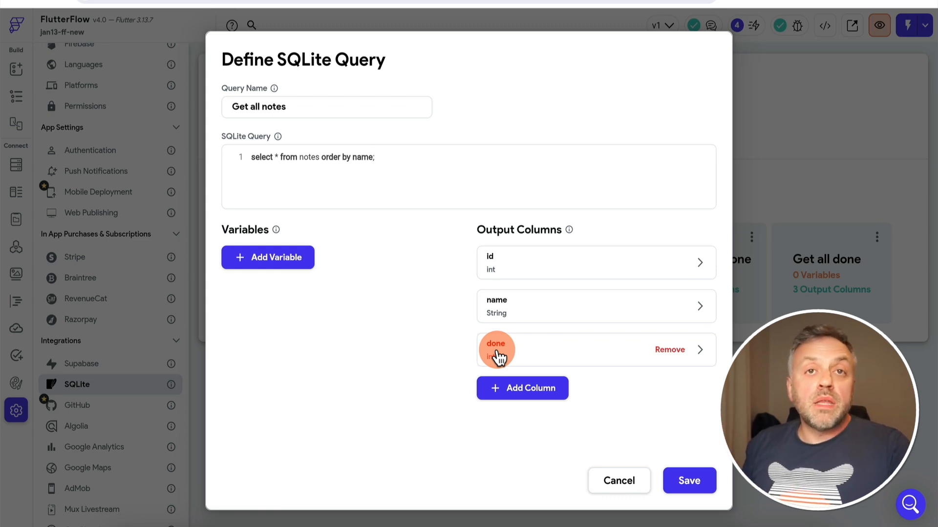
pyautogui.click(693, 483)
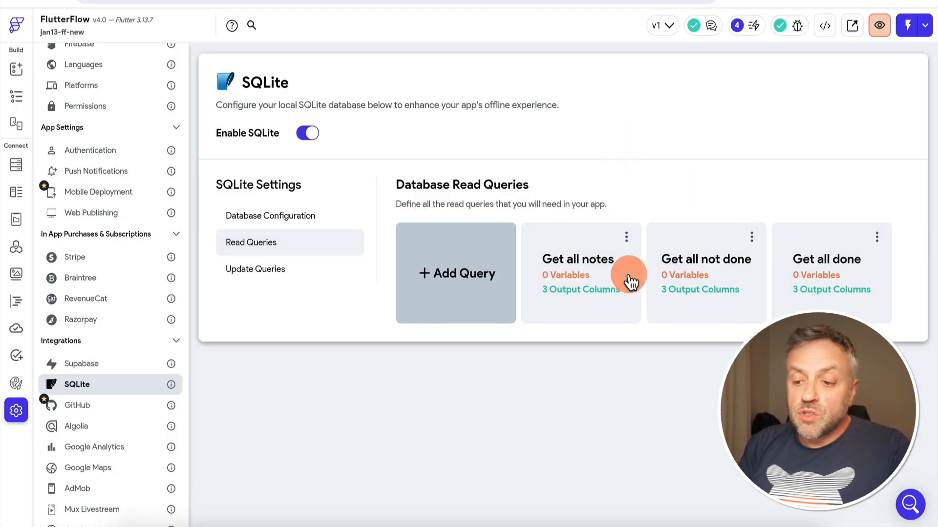
# Step: Set the filter in the Get all not done read query to done=0
pyautogui.click(707, 290)
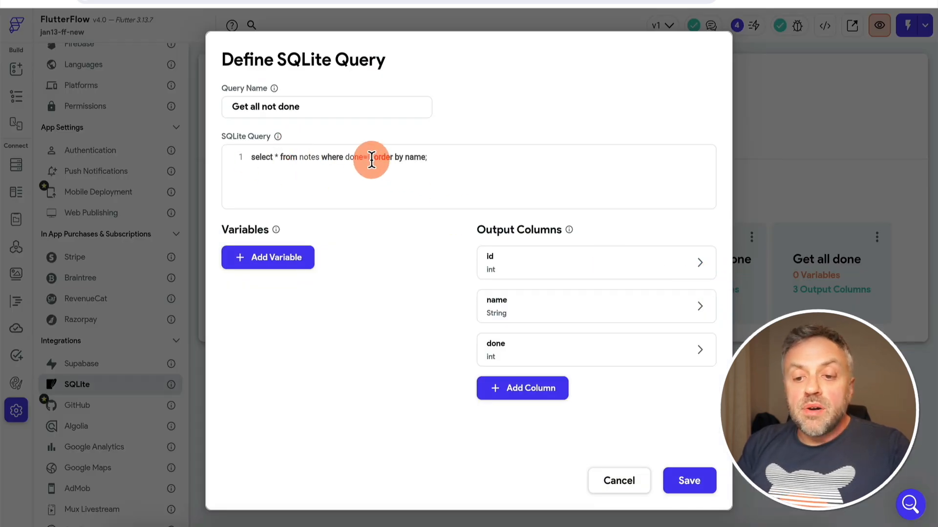
pyautogui.moveTo(321, 157); pyautogui.dragTo(368, 158)
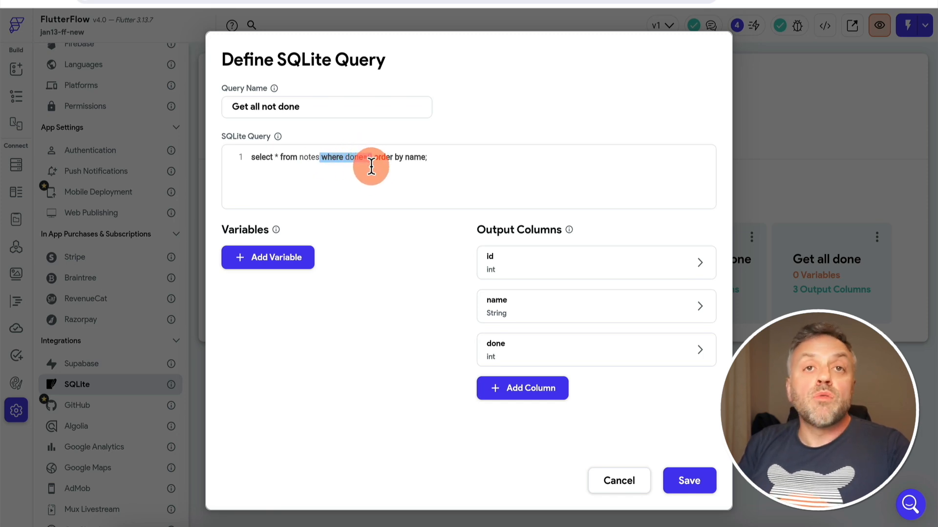
pyautogui.click(371, 167)
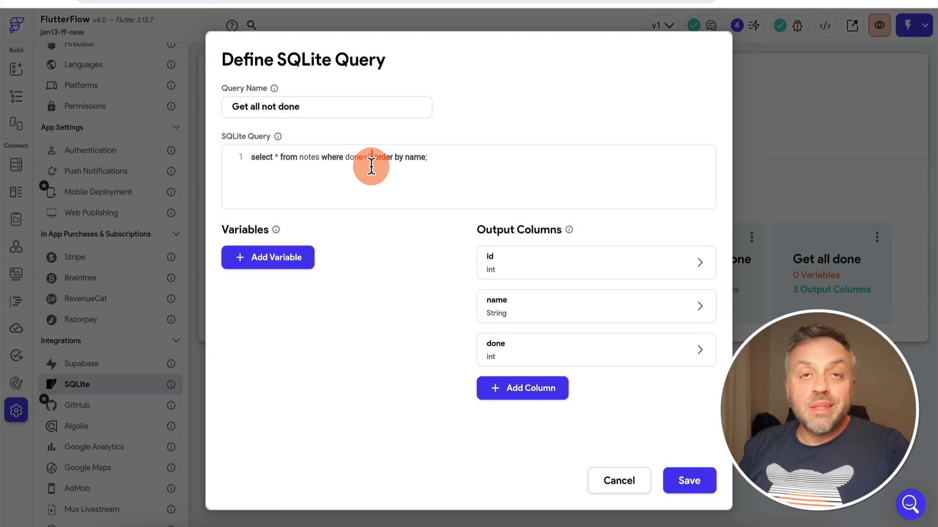
pyautogui.press('BackSpace')
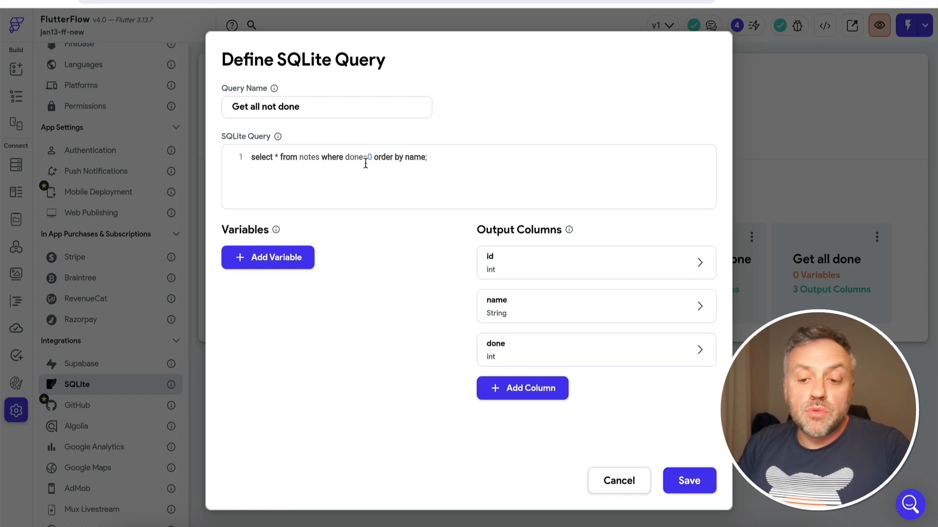
# Step: Close the Get all not done query without saving, and examine the SQL statement of the Get all done read query
pyautogui.click(366, 161)
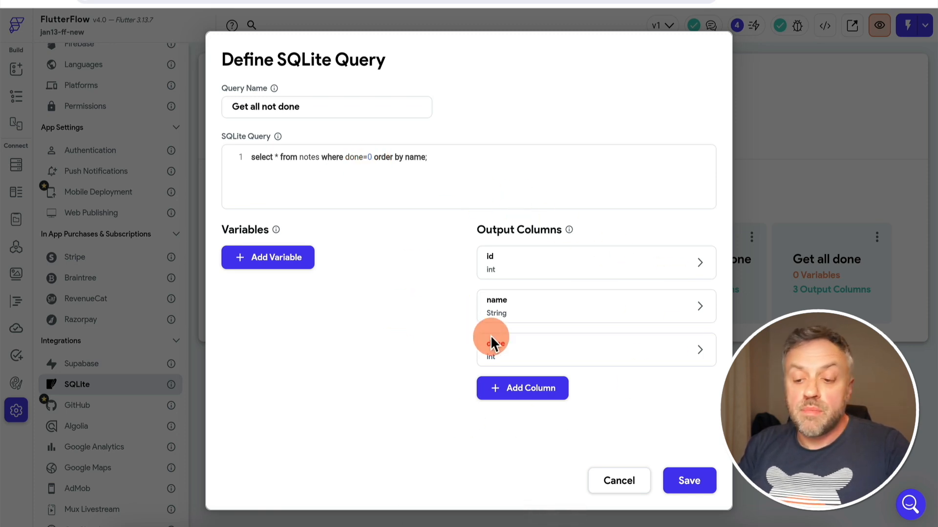
pyautogui.click(641, 480)
pyautogui.click(833, 272)
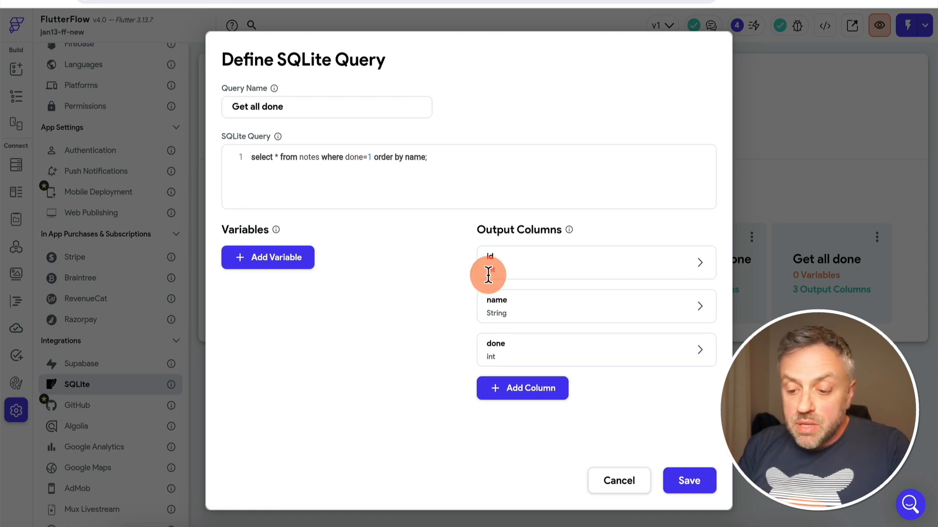
pyautogui.click(619, 469)
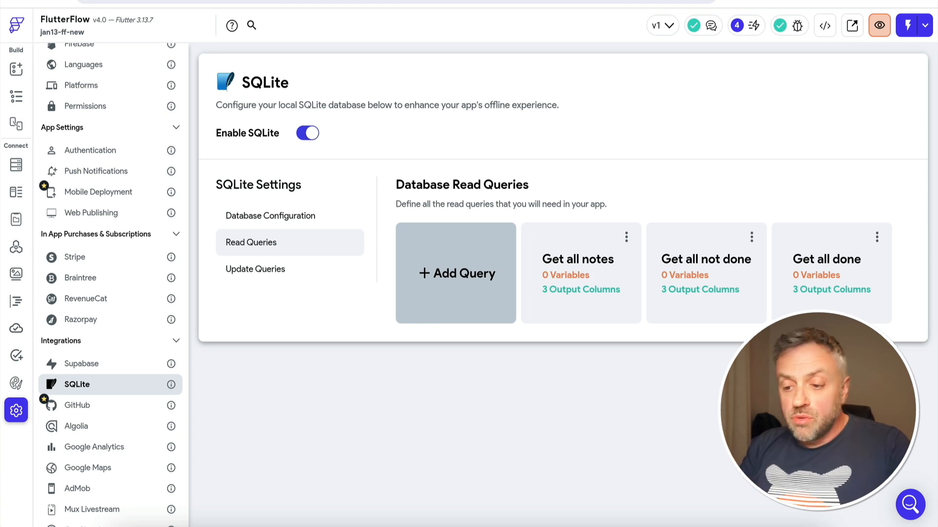
# Step: Examine the SQL statement and the id variable of the Mark completed update query, and close it without saving
pyautogui.click(262, 276)
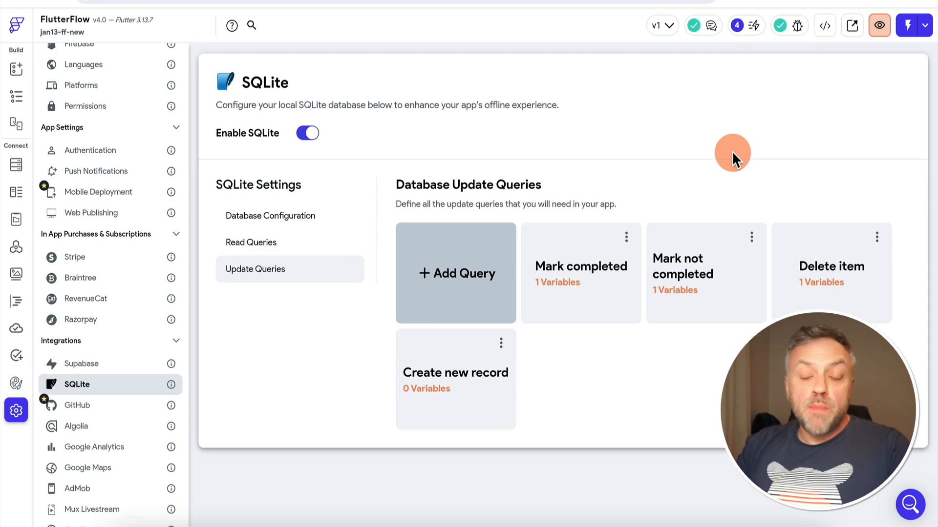
pyautogui.click(585, 280)
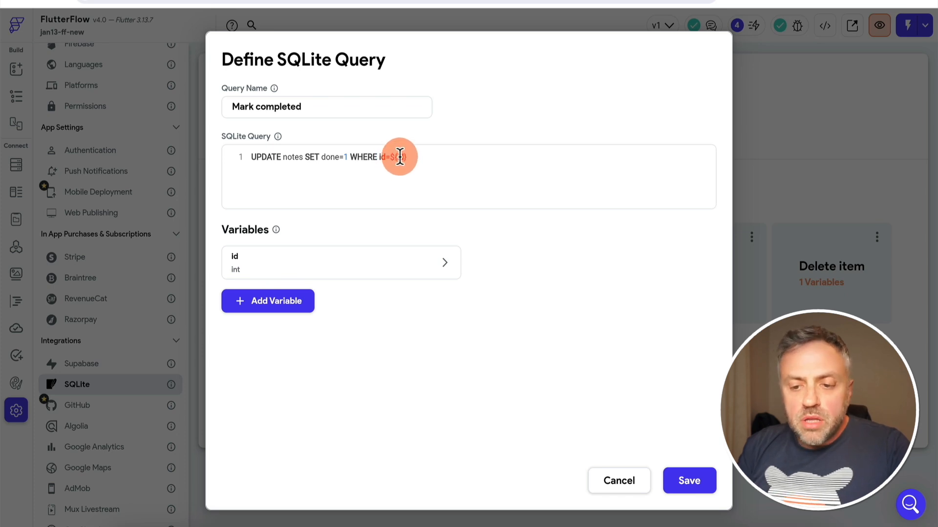
pyautogui.click(267, 272)
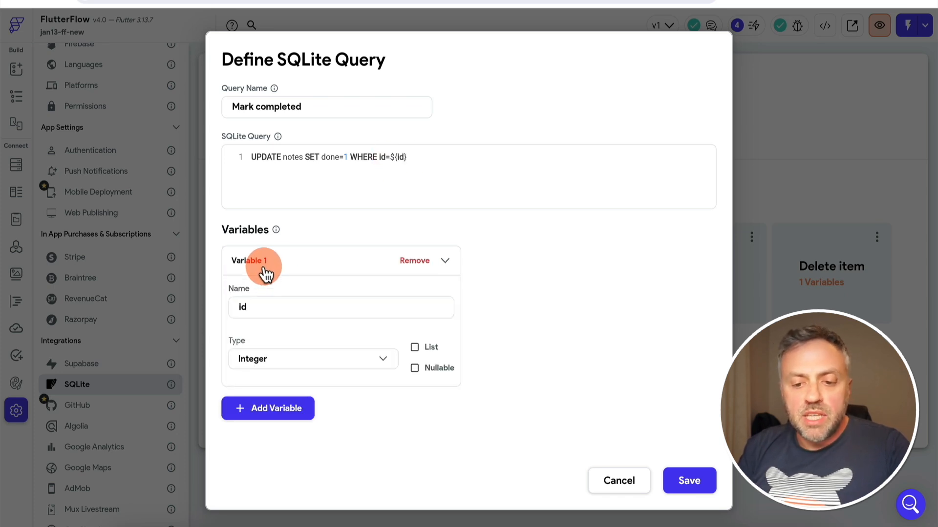
pyautogui.click(480, 269)
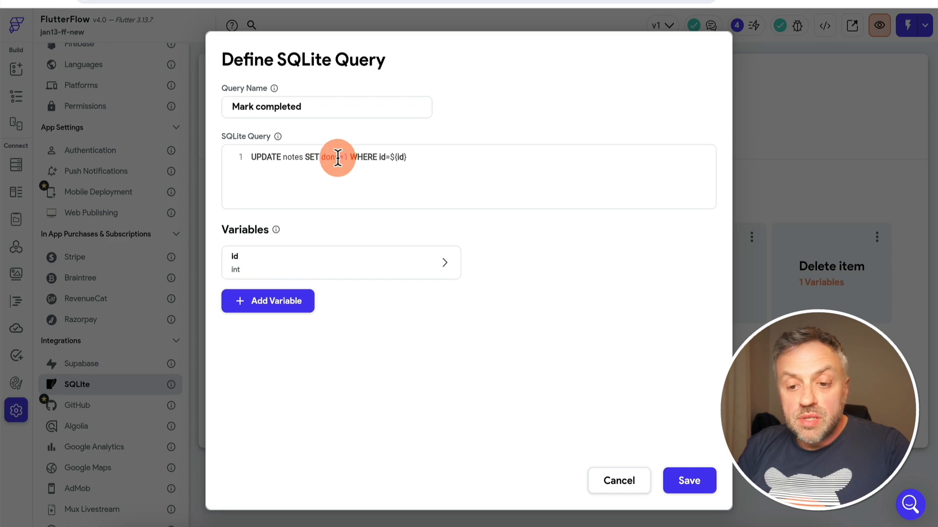
pyautogui.click(620, 480)
# Step: Examine the Mark not completed and Delete item update queries, closing each without saving
pyautogui.click(709, 288)
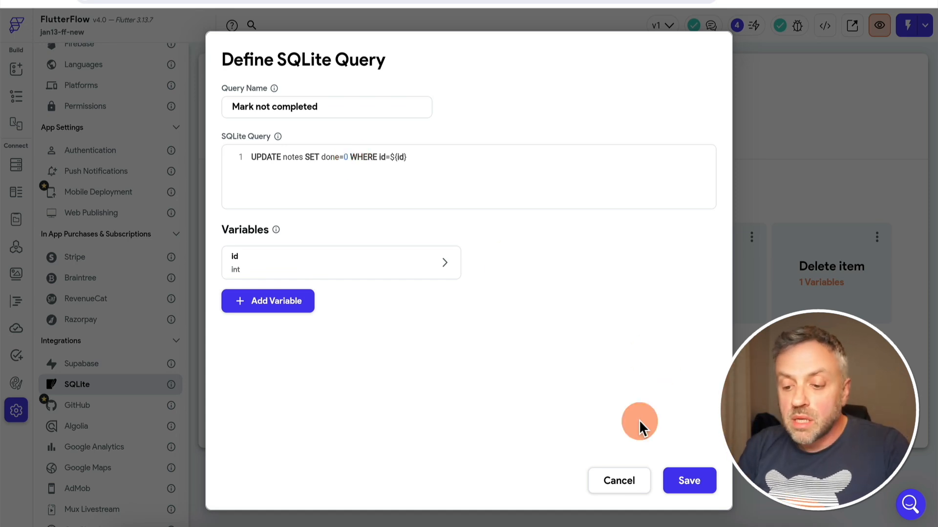
pyautogui.click(620, 481)
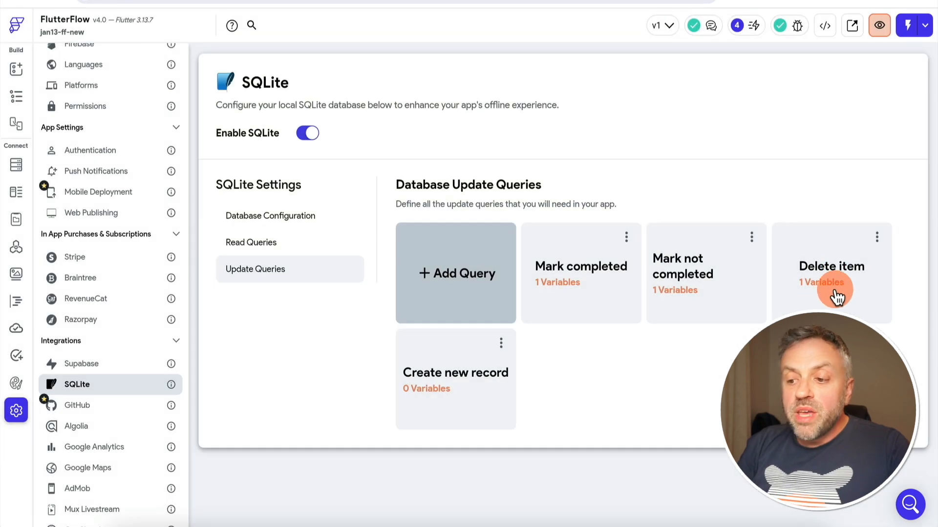
pyautogui.click(844, 288)
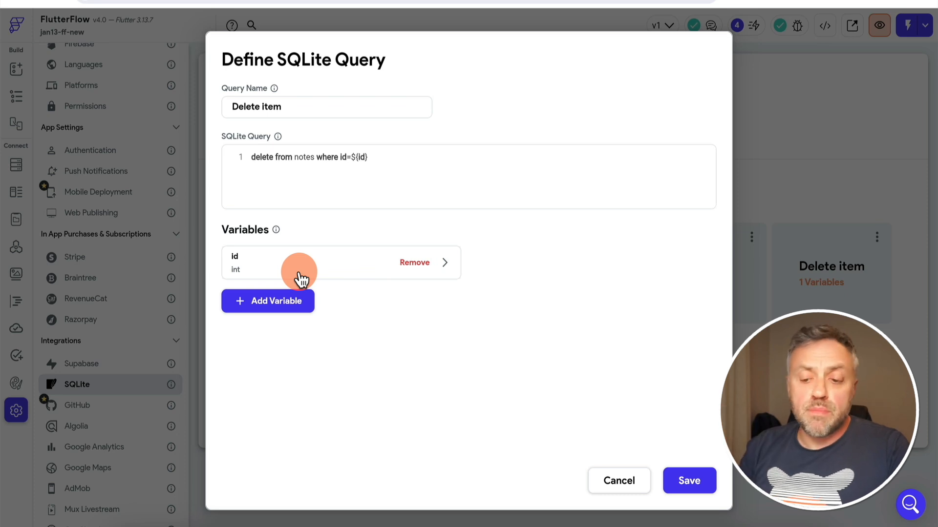
pyautogui.click(609, 470)
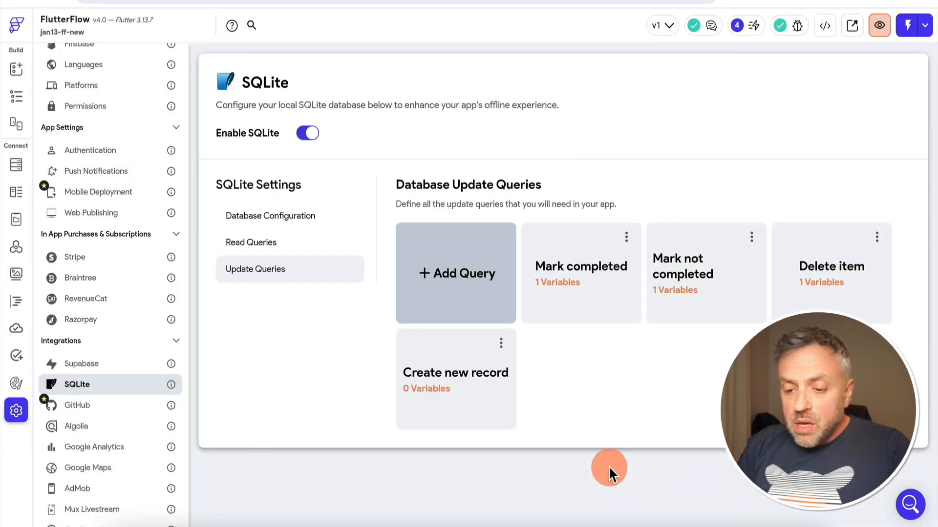
# Step: Examine the inserted values in the Create new record update query, and close it without saving
pyautogui.click(469, 379)
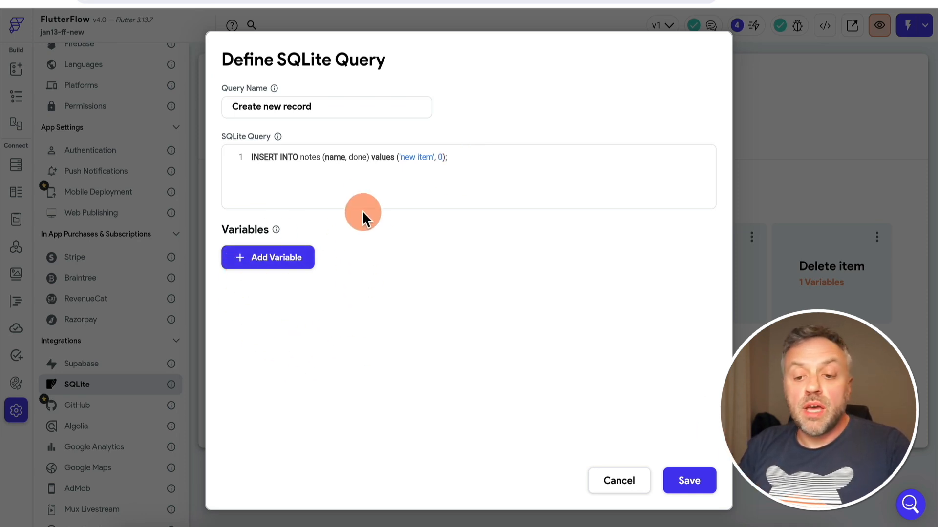
pyautogui.moveTo(400, 157); pyautogui.dragTo(432, 157)
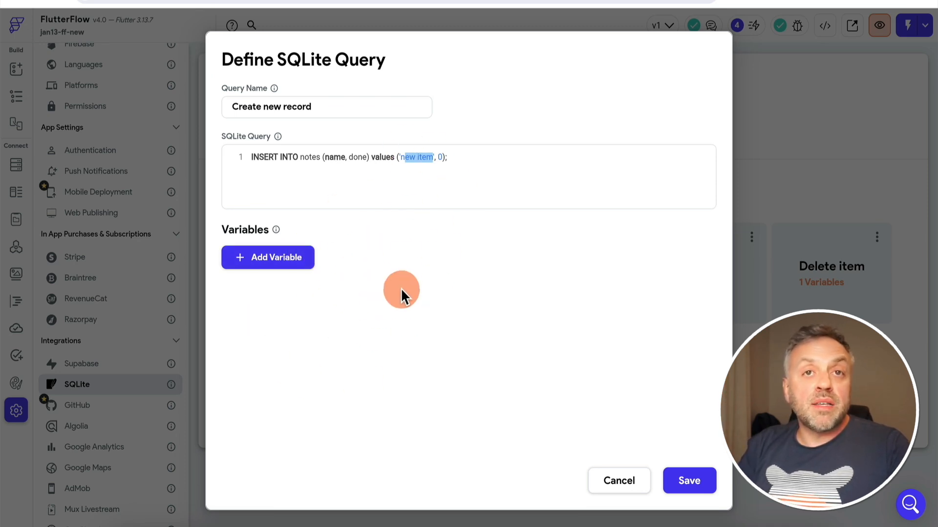
pyautogui.click(619, 481)
# Step: Review the SQLite database configuration, the read queries and the update queries once more
pyautogui.click(318, 217)
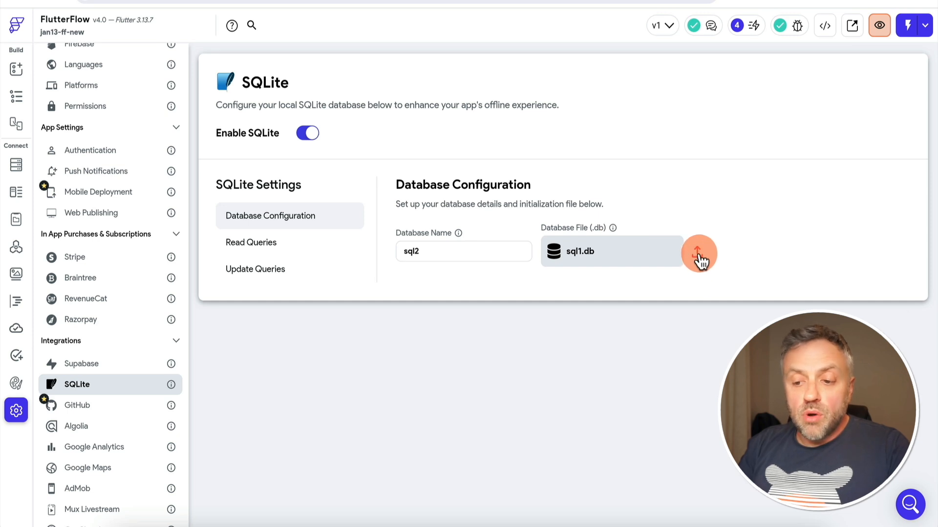
pyautogui.click(290, 251)
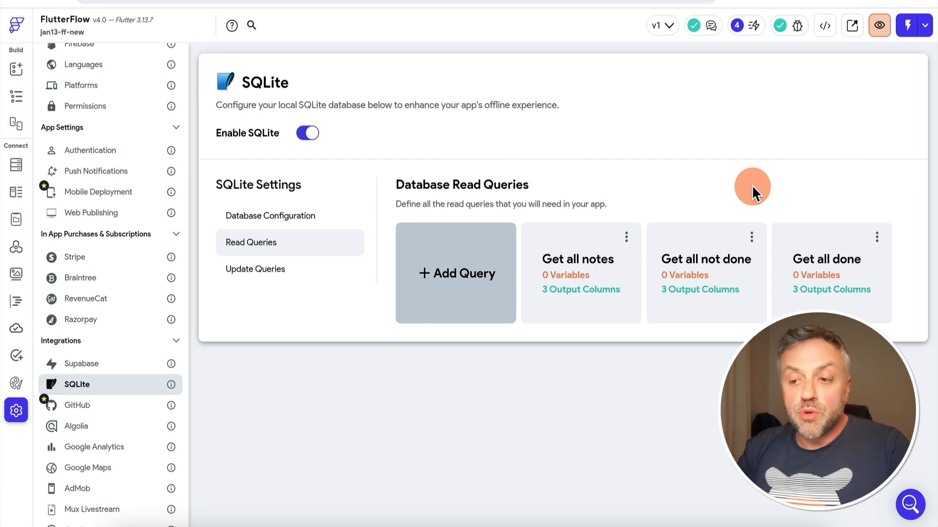
pyautogui.click(276, 271)
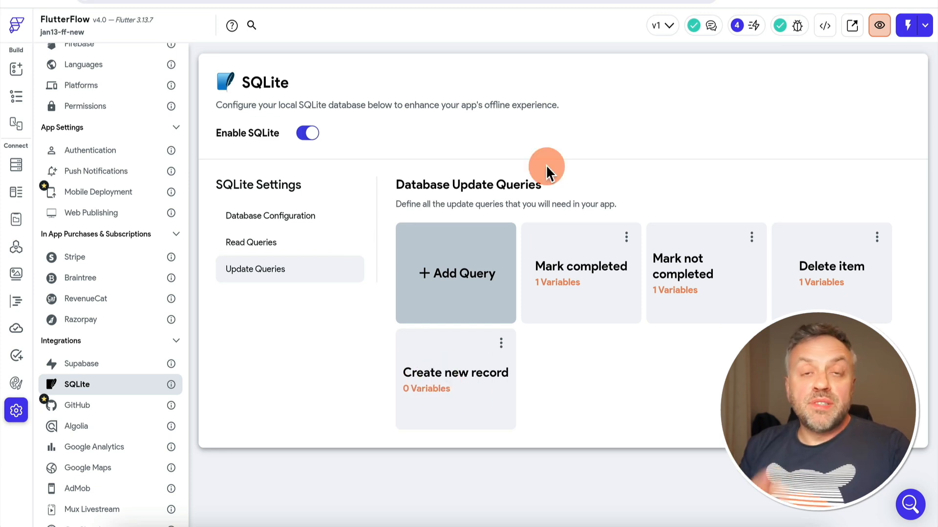
# Step: Show the homepage's widget tree and enlarge its area to view the list widgets
pyautogui.click(21, 100)
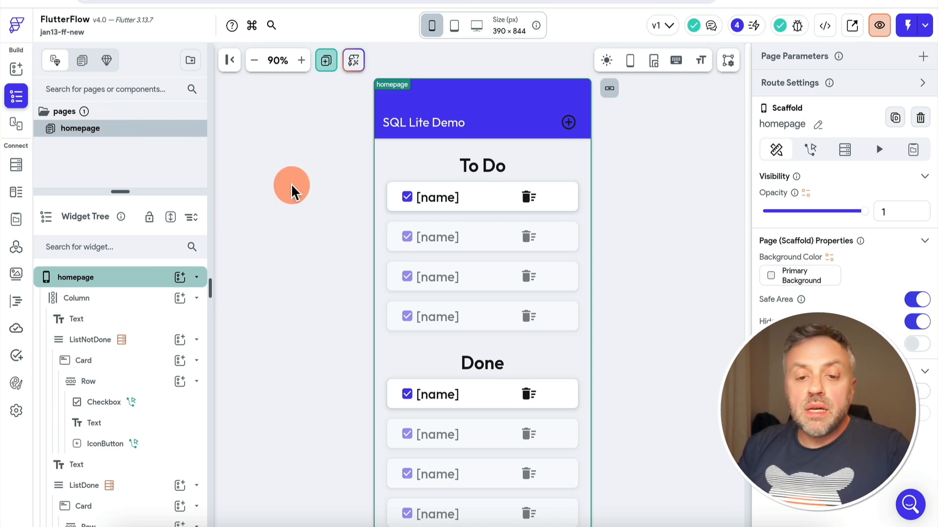
pyautogui.moveTo(127, 191); pyautogui.dragTo(131, 163)
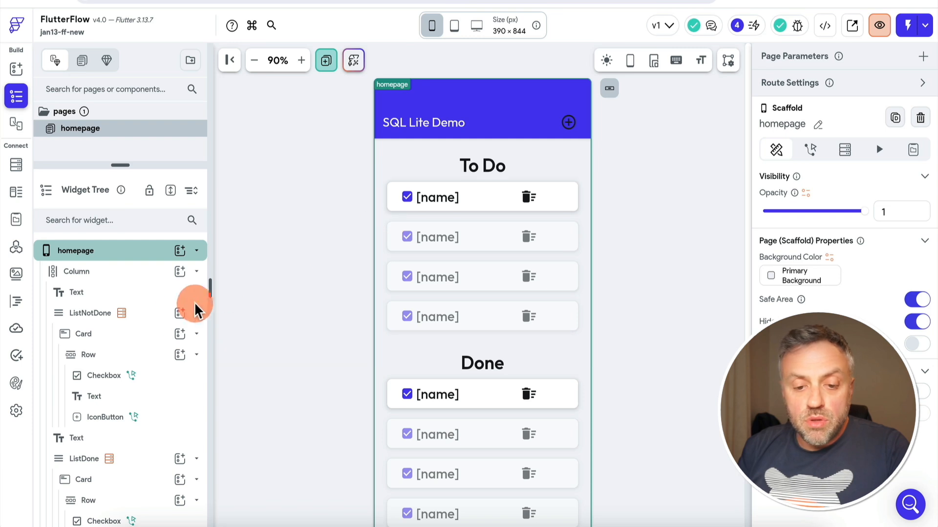
pyautogui.scroll(-1, 166, 298)
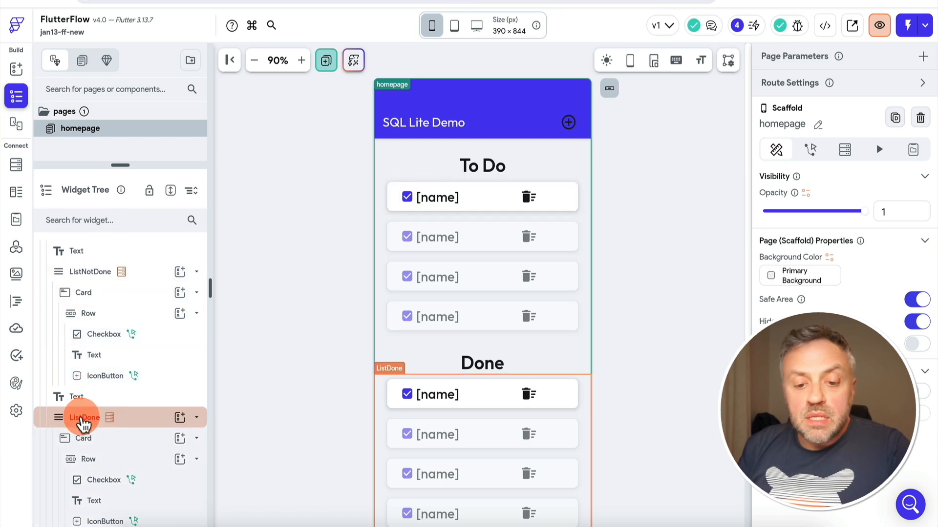
# Step: Examine the query type and query name of the backend query on the ListNotDone list
pyautogui.click(158, 280)
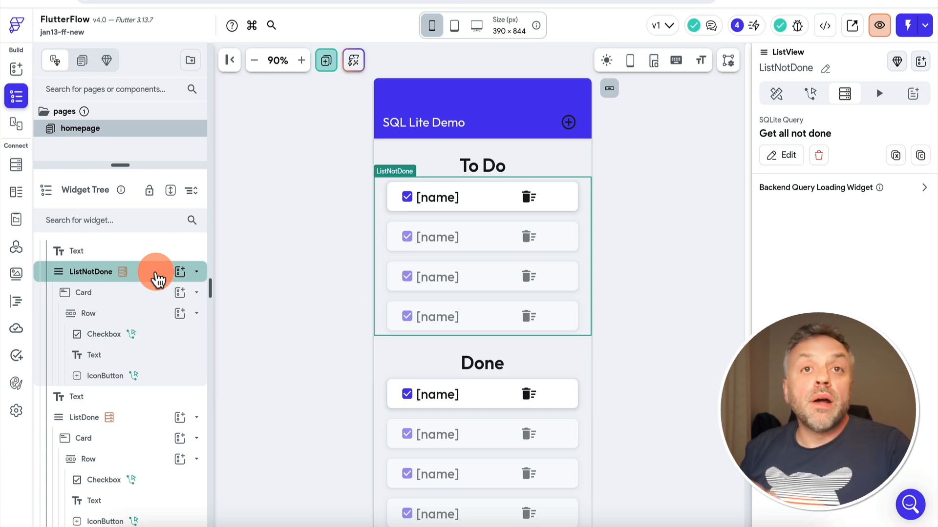
pyautogui.click(157, 280)
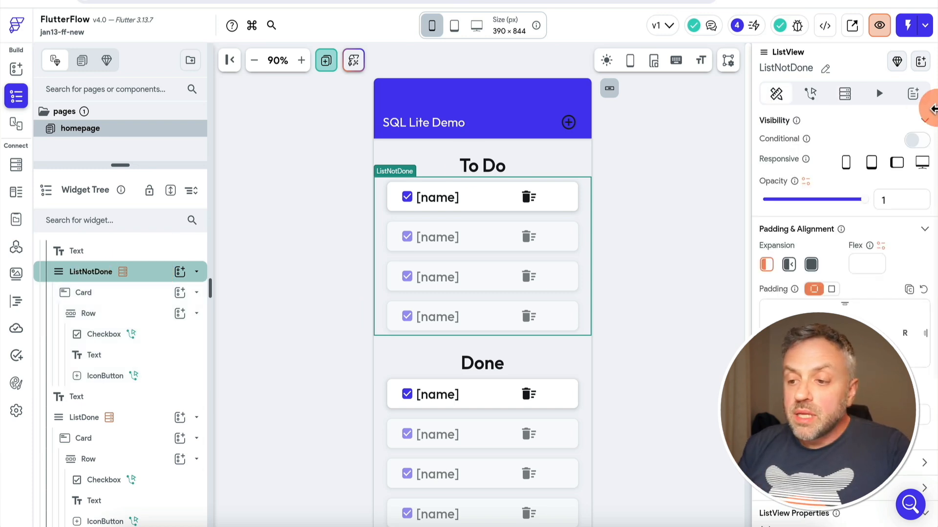
pyautogui.click(845, 95)
pyautogui.click(781, 155)
pyautogui.click(636, 157)
pyautogui.click(614, 156)
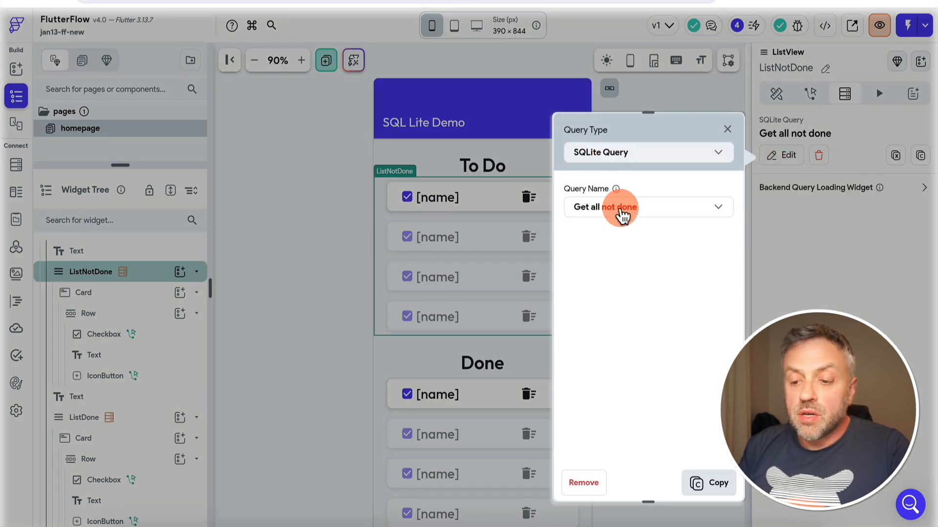
pyautogui.click(620, 210)
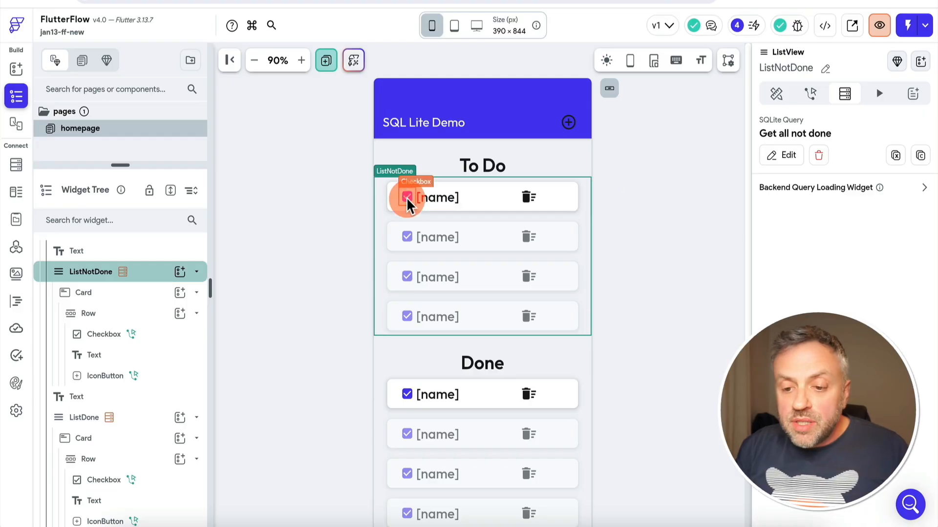
# Step: Open the action flow of the To Do checkbox and review the queries available for its SQLite backend call
pyautogui.click(407, 199)
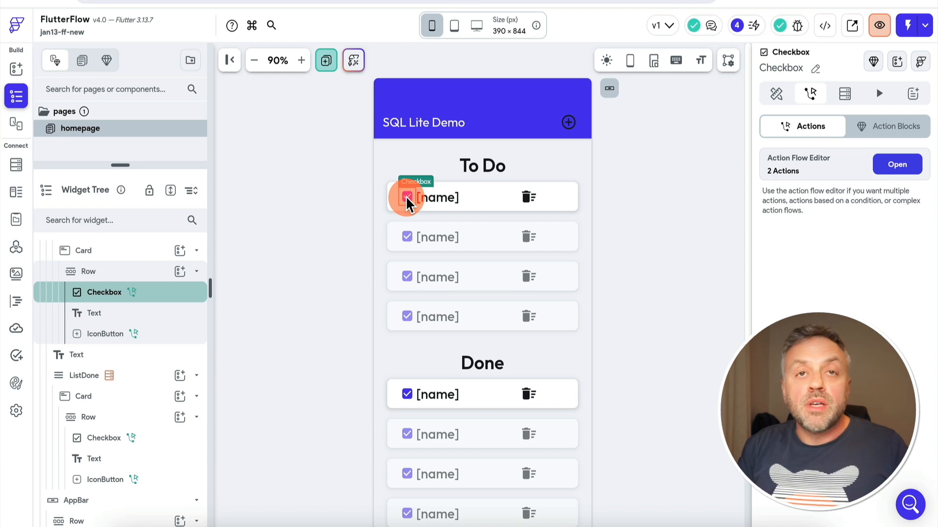
pyautogui.click(897, 164)
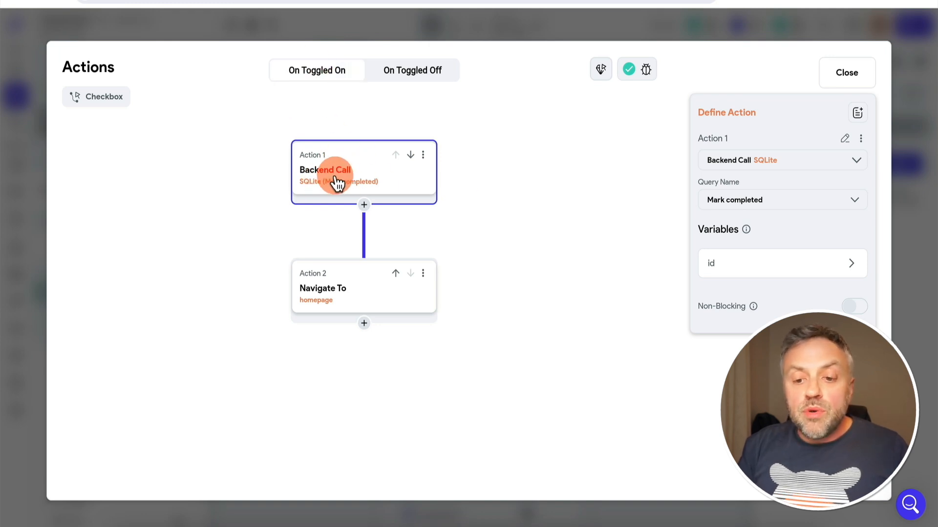
pyautogui.click(763, 209)
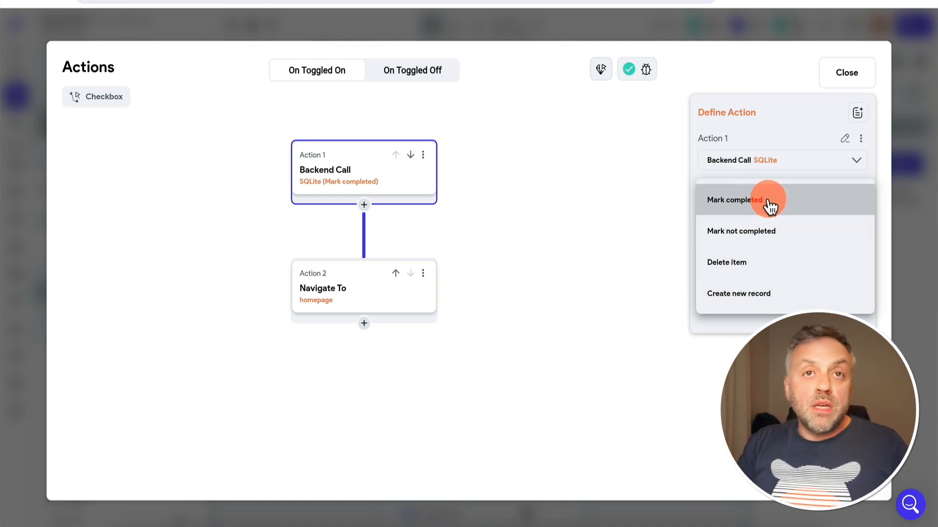
pyautogui.click(581, 192)
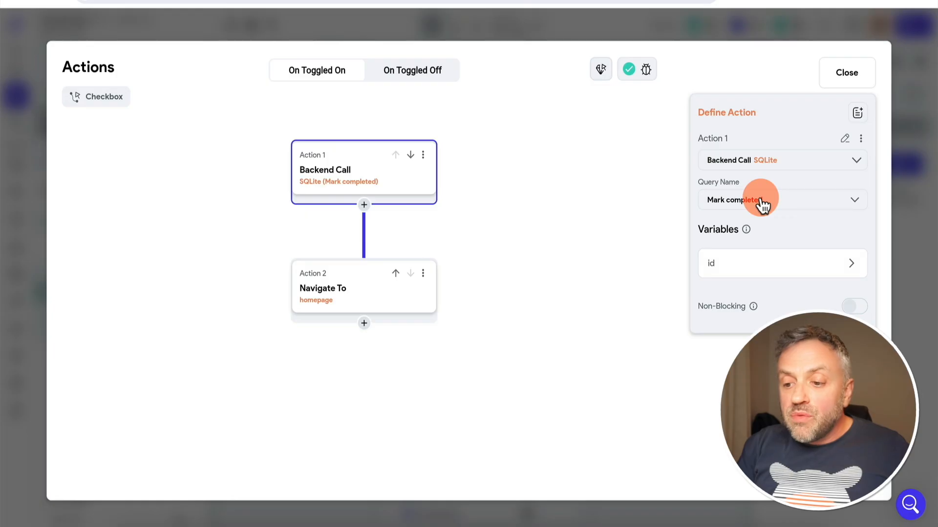
pyautogui.click(762, 205)
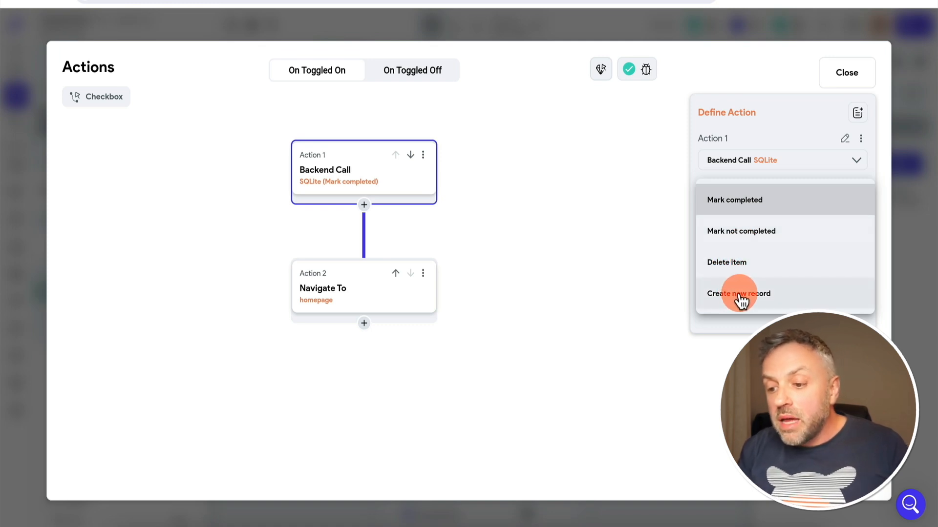
pyautogui.click(642, 232)
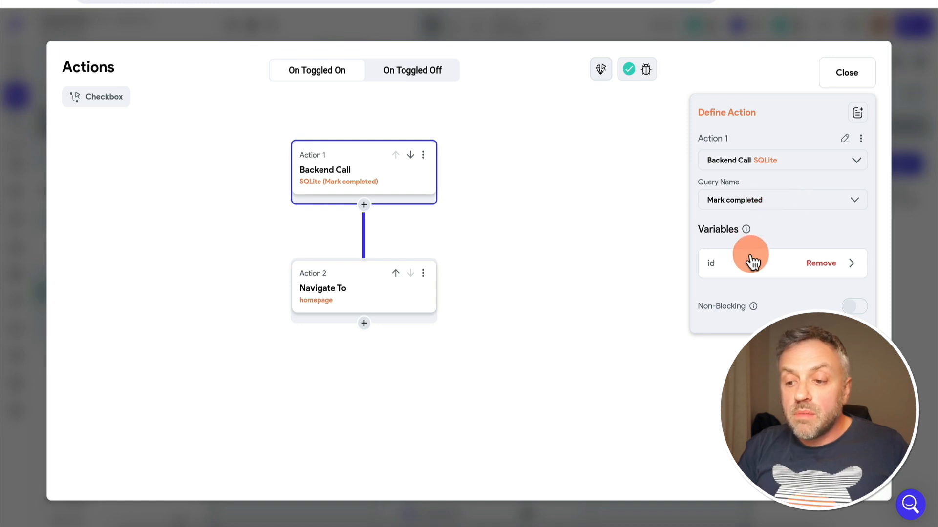
# Step: Set the Mark completed call's id variable to the id column of the Get all not done row, and close the action flow
pyautogui.click(734, 275)
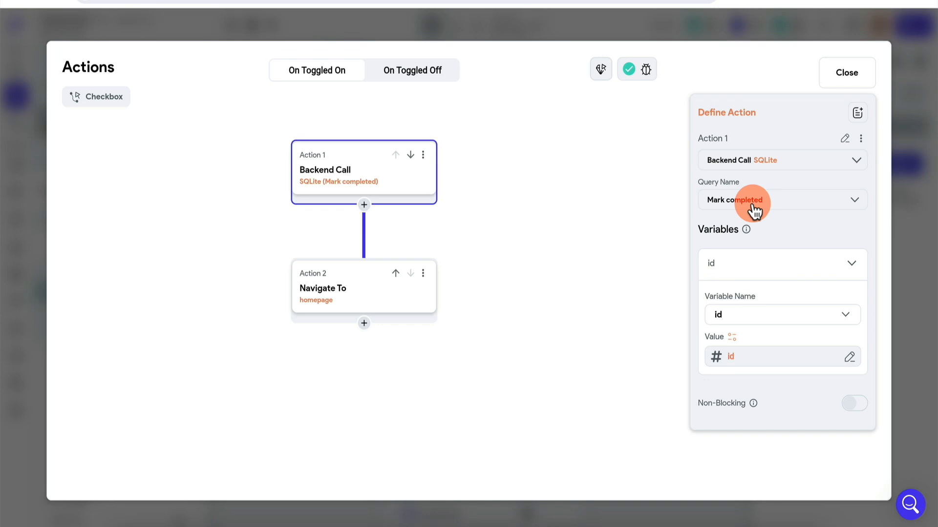
pyautogui.click(754, 364)
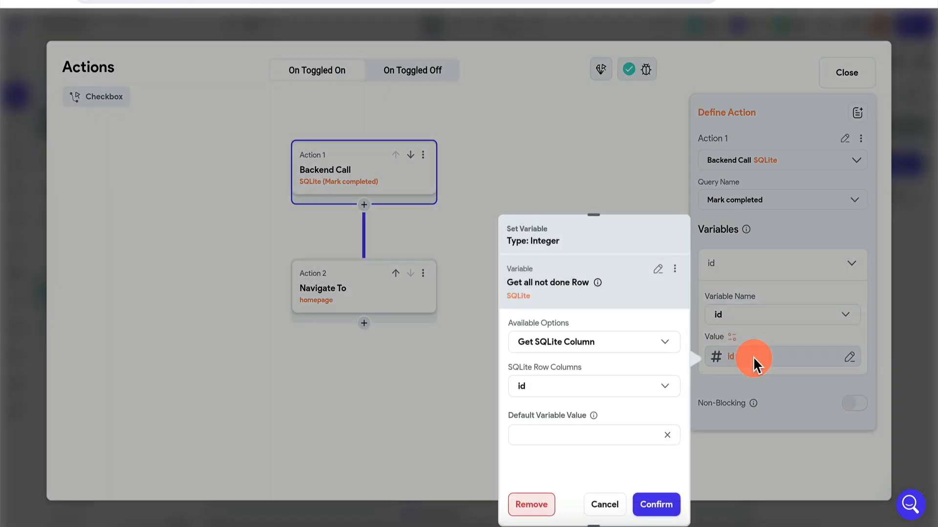
pyautogui.click(656, 272)
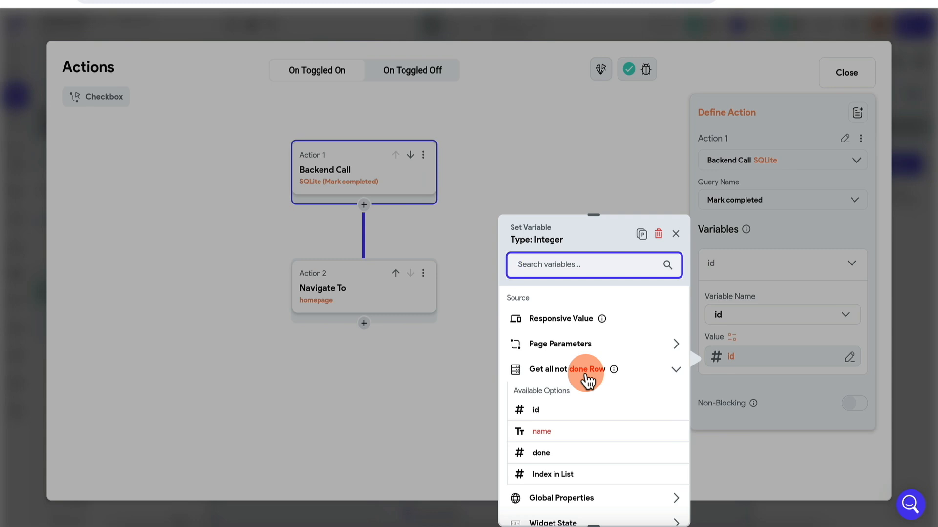
pyautogui.click(548, 414)
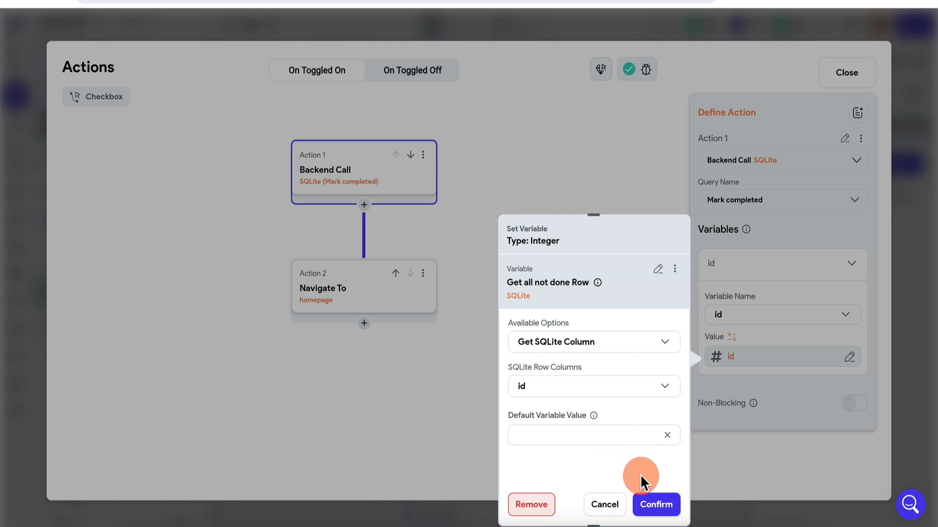
pyautogui.click(655, 504)
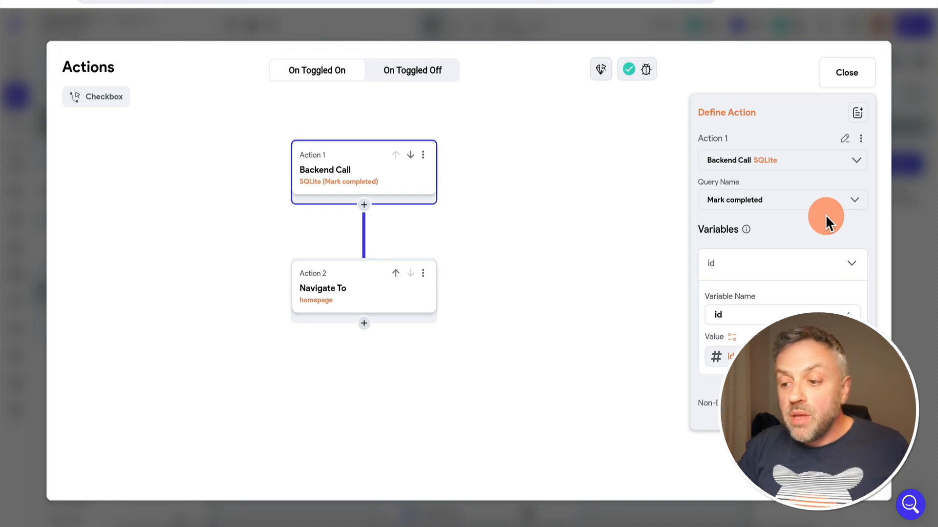
pyautogui.click(904, 239)
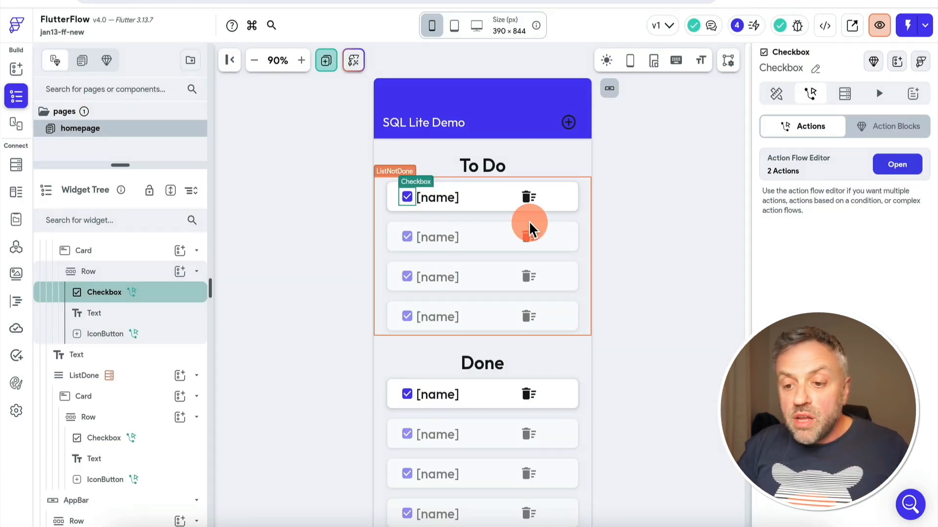
# Step: Examine the action flow of the To Do row's trash icon, including its Delete item query and the value of its id variable
pyautogui.click(529, 201)
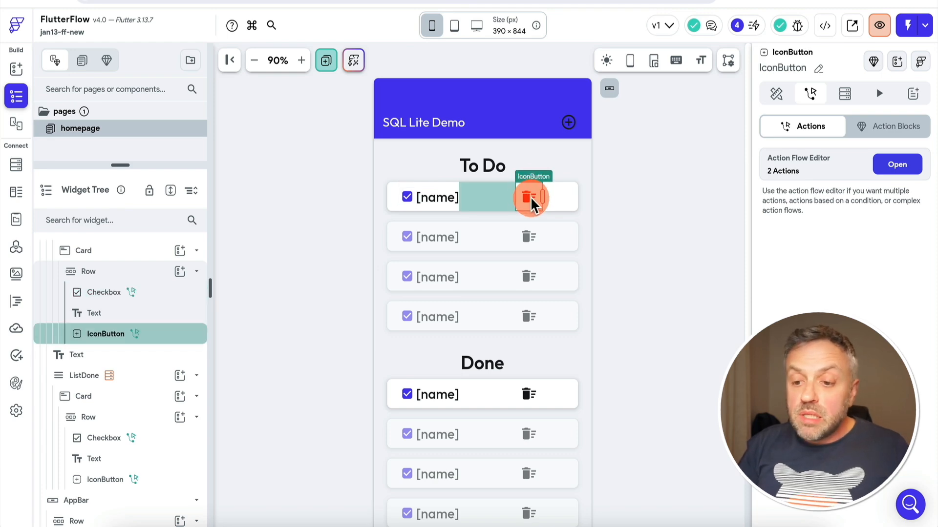
pyautogui.click(911, 164)
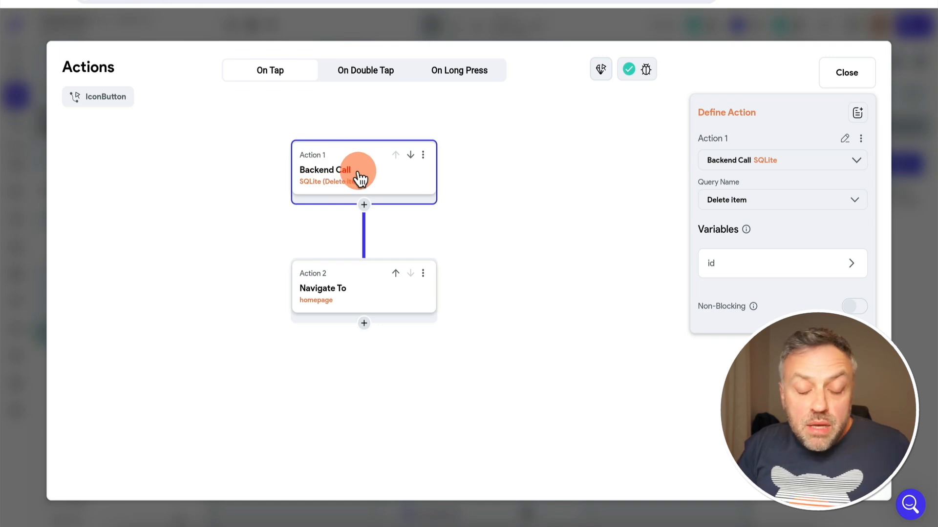
pyautogui.click(760, 207)
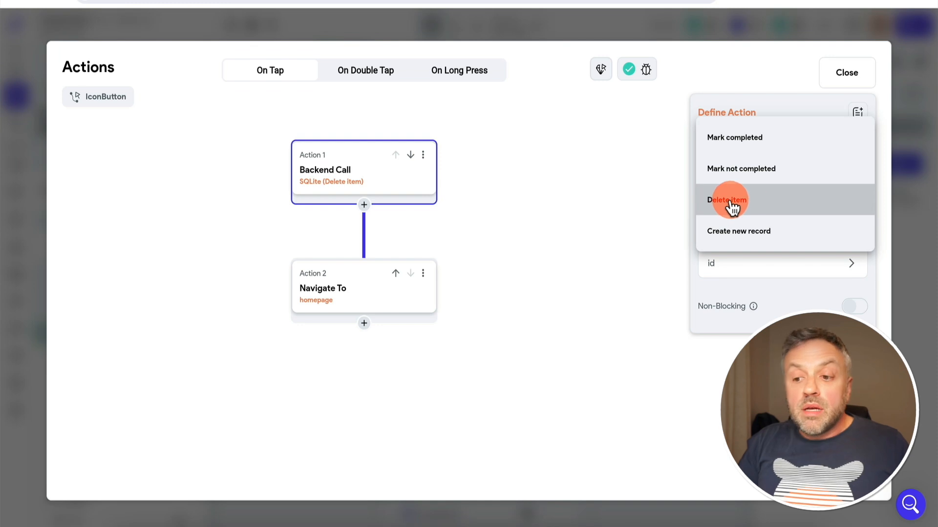
pyautogui.click(739, 205)
pyautogui.click(728, 269)
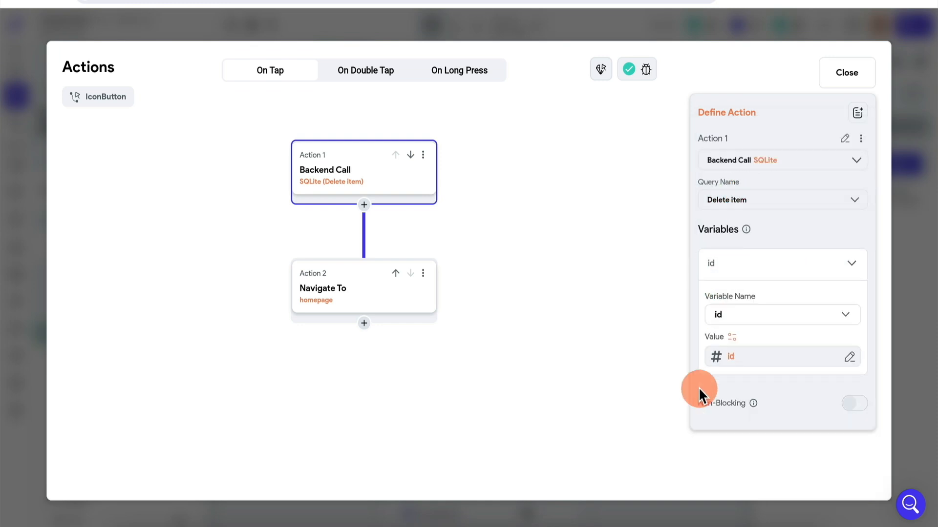
pyautogui.click(916, 317)
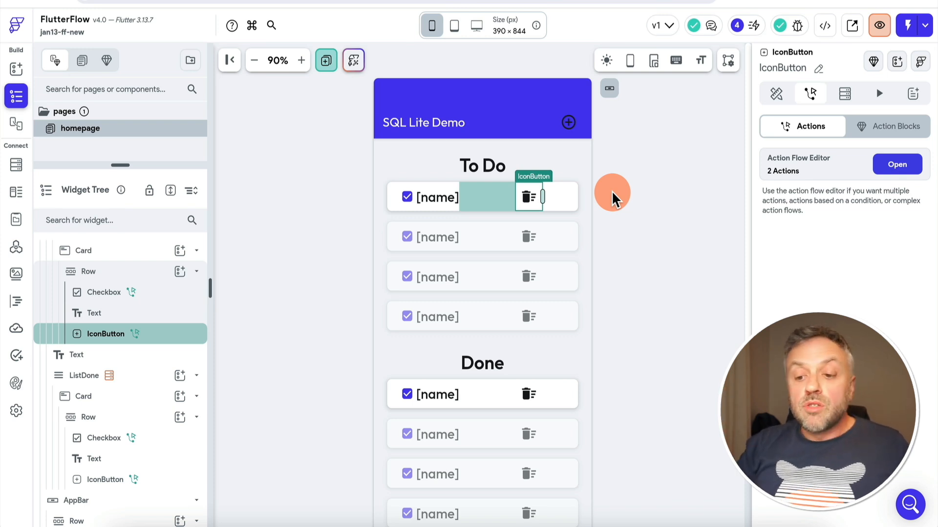
# Step: Review the action flow of the app bar's plus icon and its SQLite backend call to the Create new record query
pyautogui.click(569, 125)
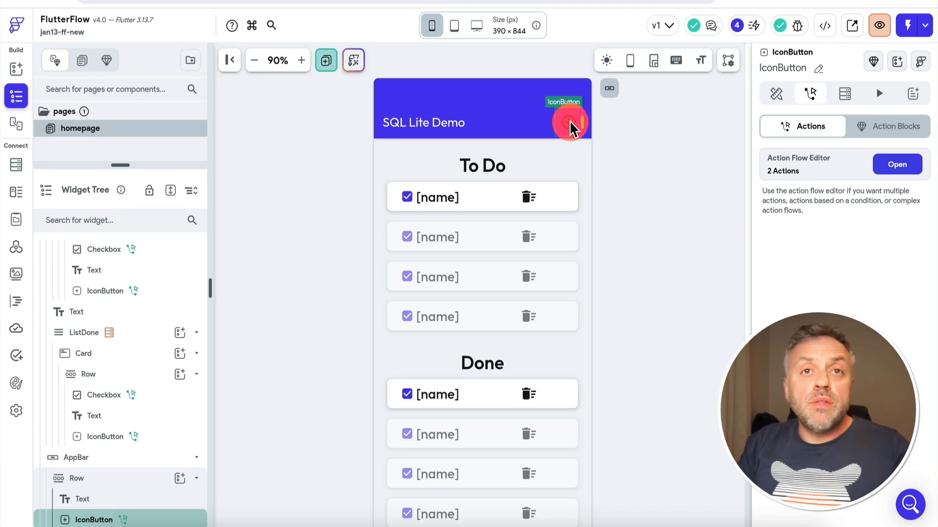
pyautogui.click(897, 164)
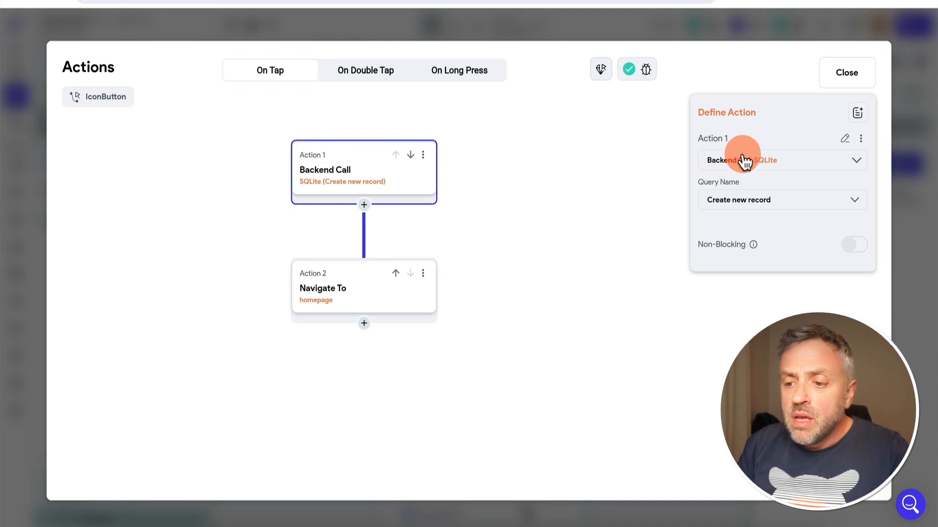
pyautogui.click(748, 209)
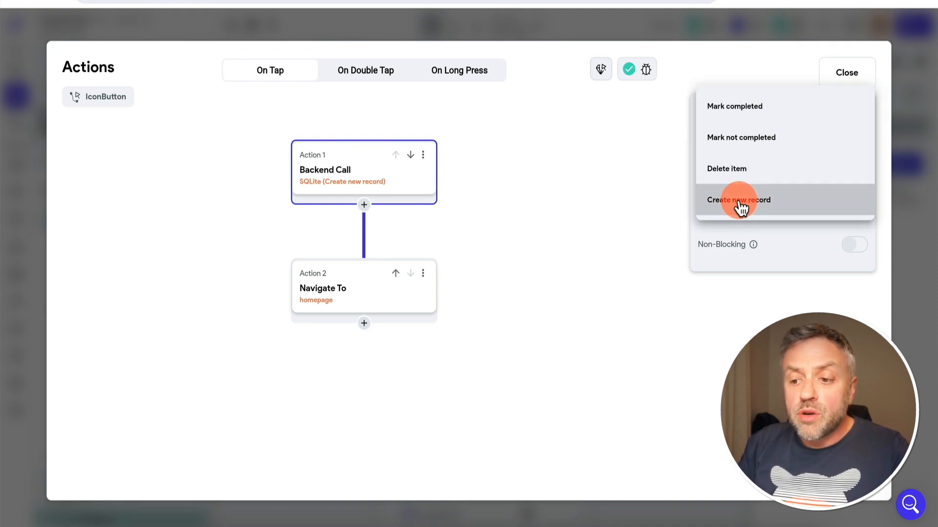
pyautogui.click(741, 207)
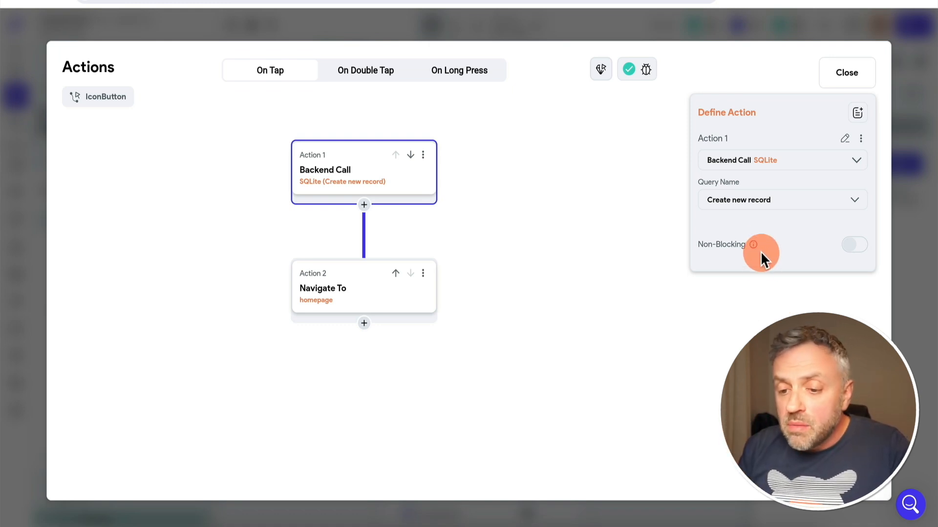
pyautogui.click(920, 237)
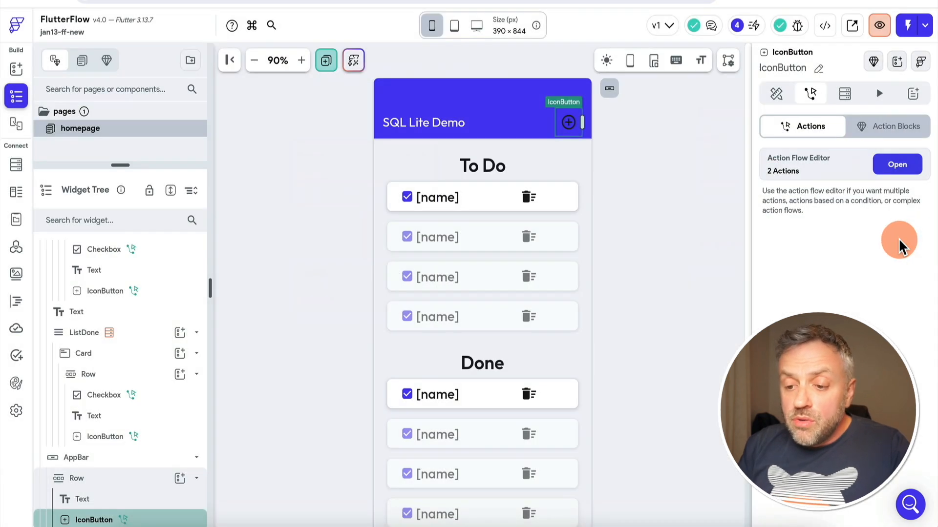
# Step: Select the ListDone list on the homepage and check which SQLite query feeds it
pyautogui.click(564, 236)
pyautogui.scroll(-2, 564, 236)
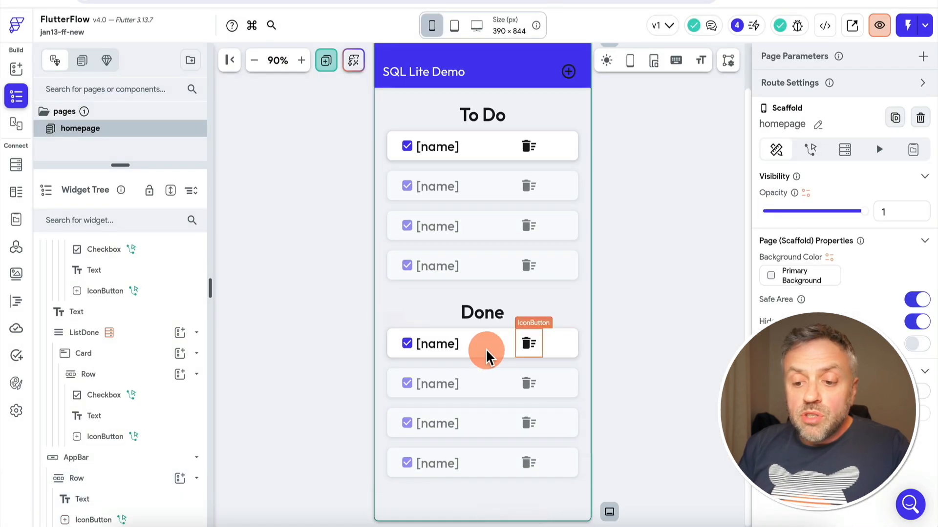
pyautogui.click(584, 356)
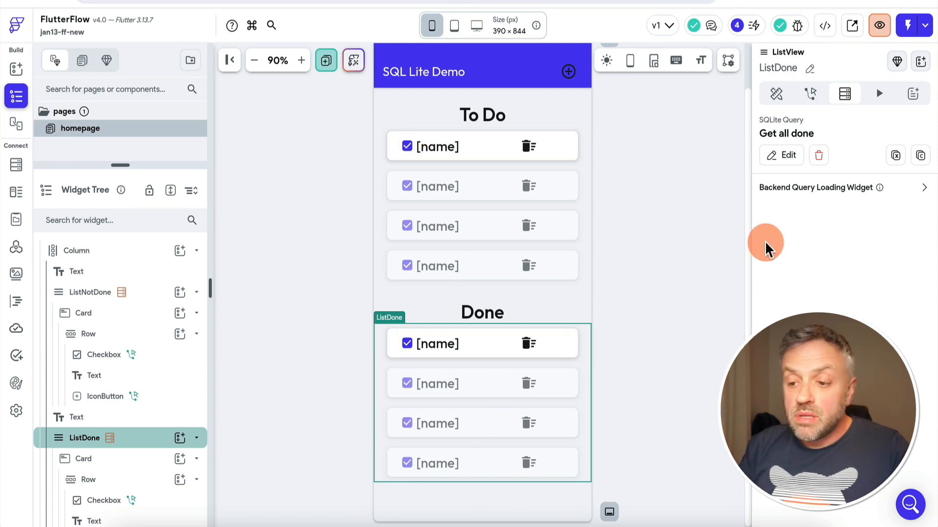
# Step: Examine the On Toggled Off action flow of the Done list's checkbox and the query its backend call uses
pyautogui.click(407, 343)
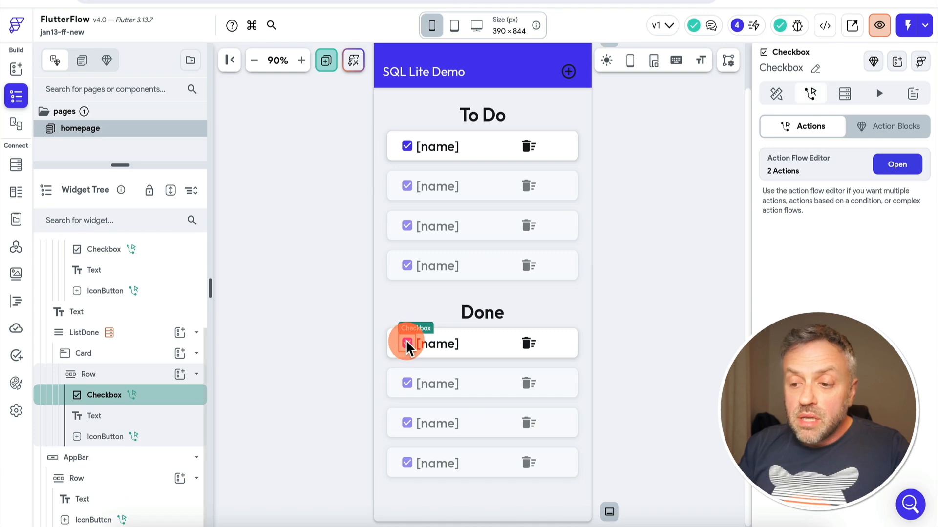
pyautogui.click(867, 169)
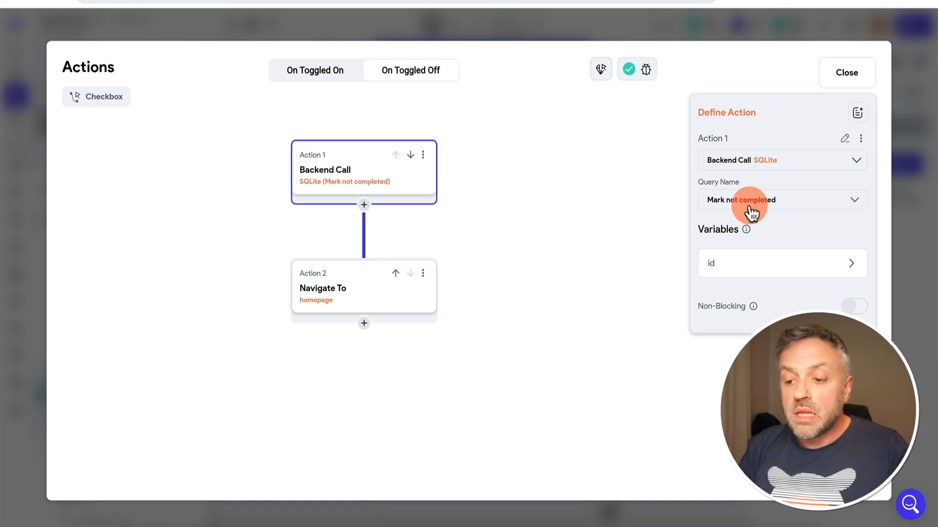
pyautogui.click(908, 222)
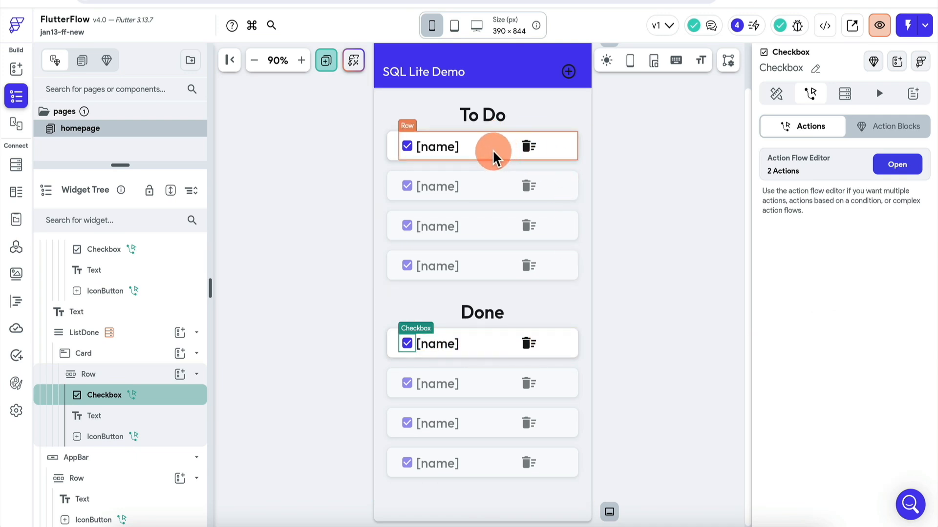
pyautogui.click(625, 168)
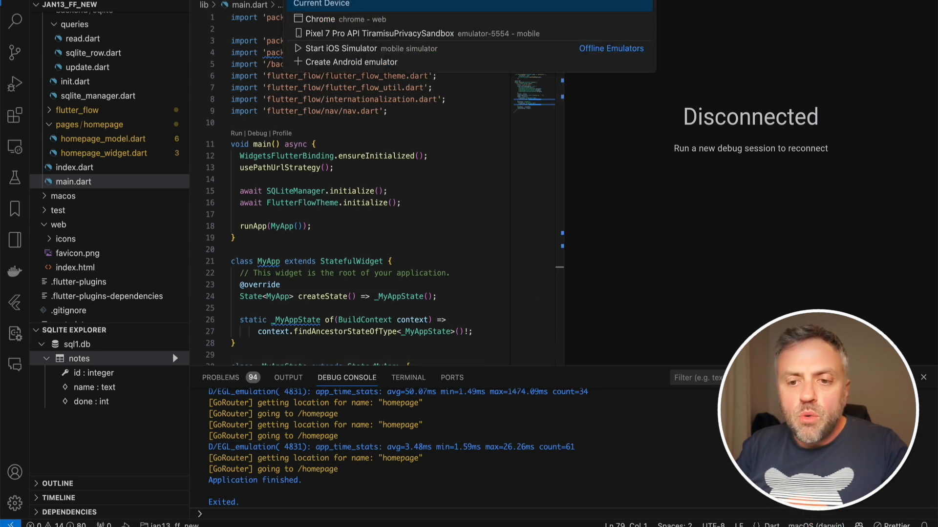
# Step: Dismiss the device picker in Visual Studio Code and run the app as a macOS debug session
pyautogui.click(366, 118)
pyautogui.click(226, 0)
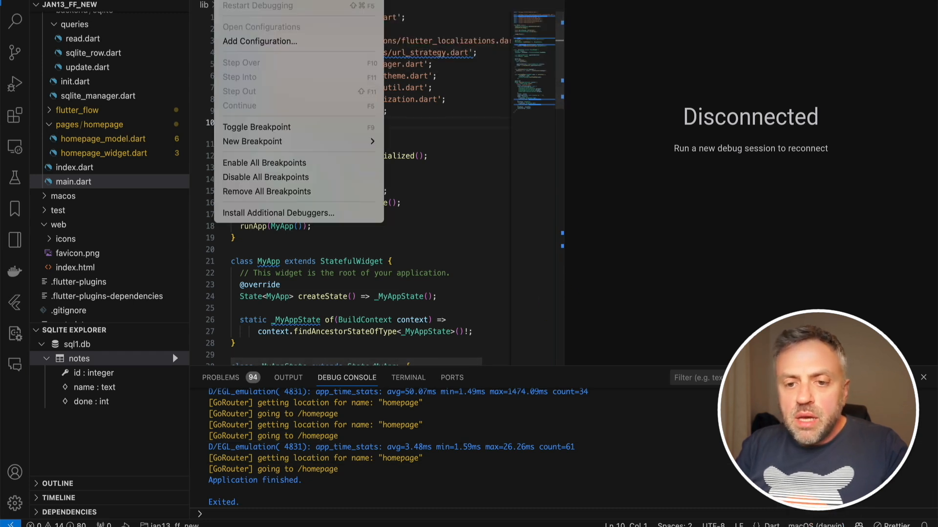
pyautogui.click(244, 0)
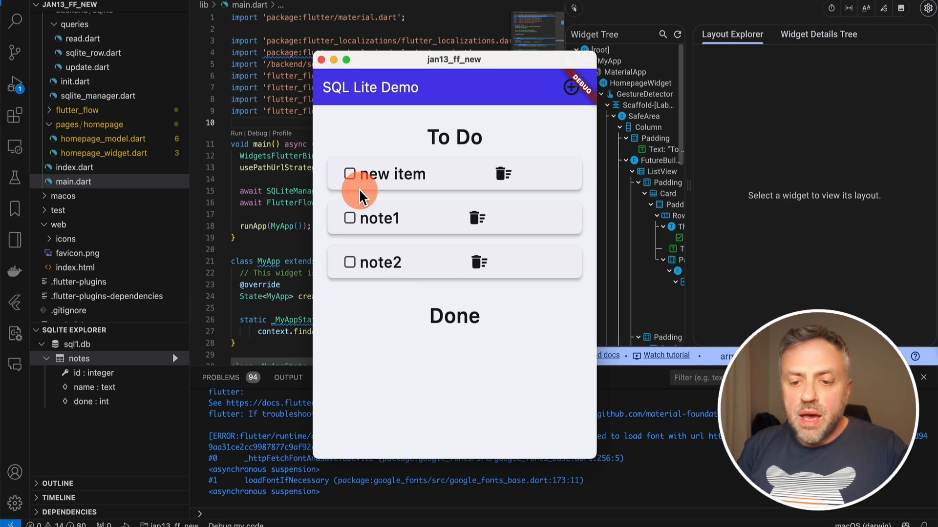
# Step: Mark all three To Do items as done in the running app, and delete new item and note1 from the Done list
pyautogui.click(349, 175)
pyautogui.click(350, 174)
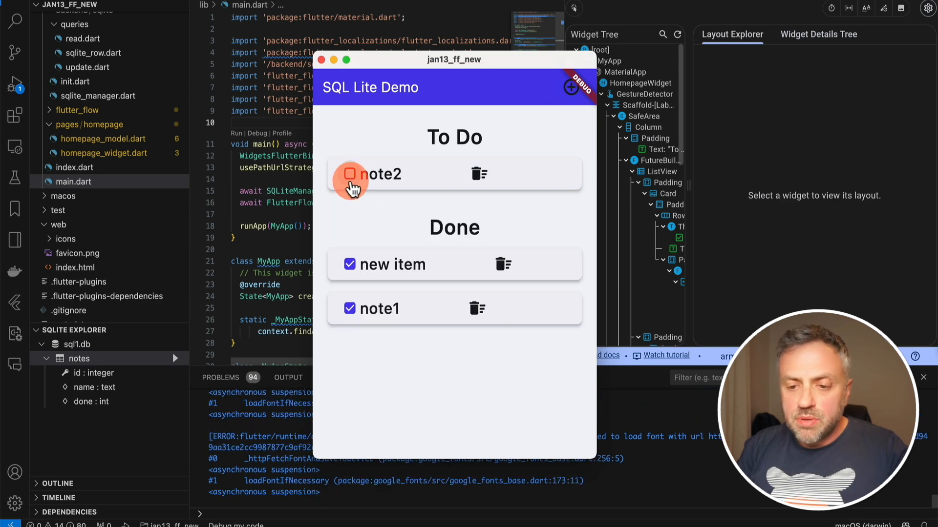
pyautogui.click(350, 175)
pyautogui.click(502, 218)
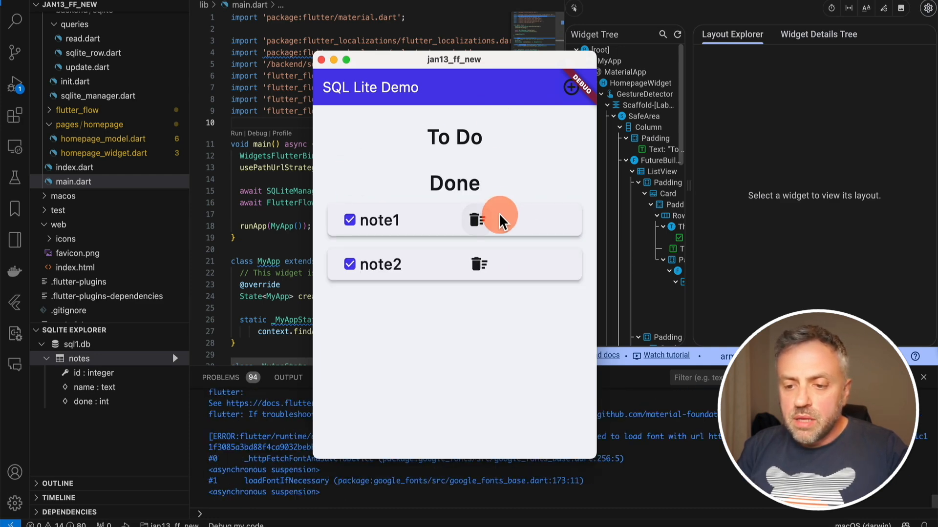
pyautogui.click(477, 220)
# Step: Add four new items to the To Do list and mark each of them as done
pyautogui.click(573, 91)
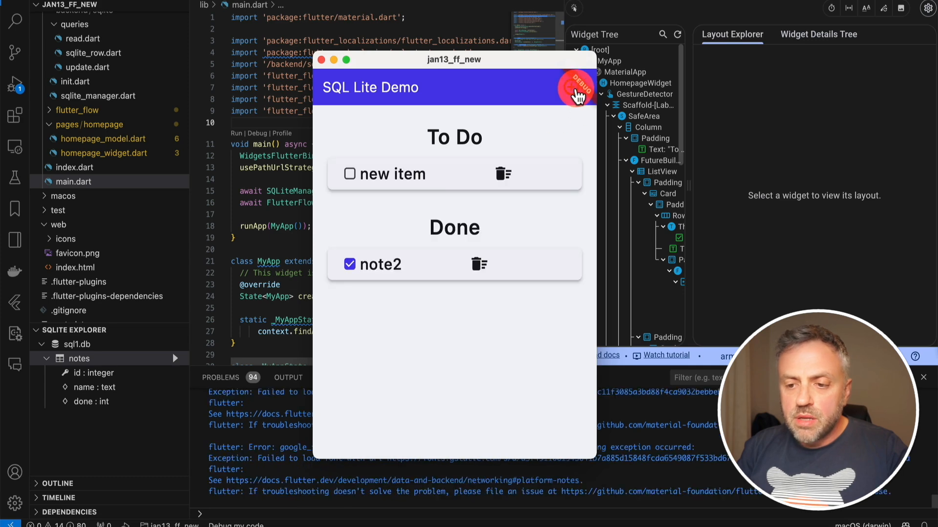
pyautogui.click(574, 92)
pyautogui.click(574, 92)
pyautogui.click(574, 92)
pyautogui.click(350, 174)
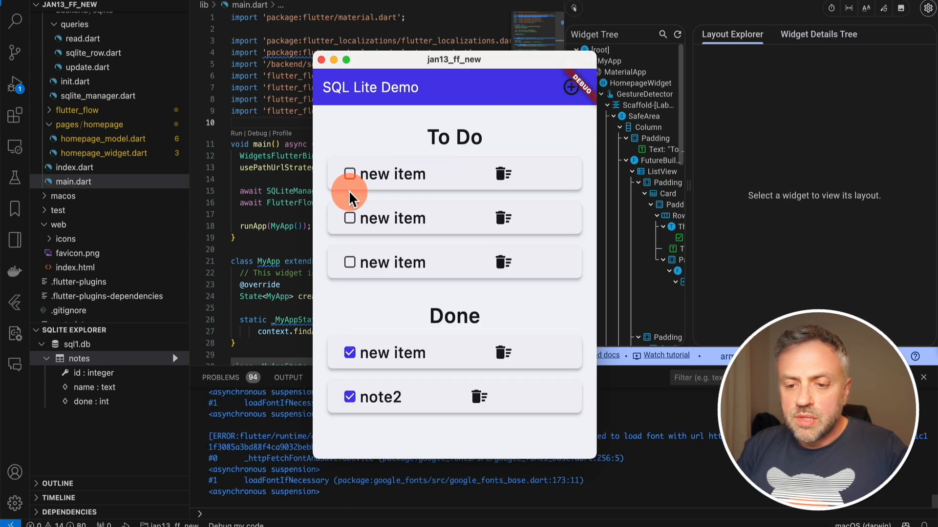
pyautogui.click(349, 174)
pyautogui.click(349, 174)
pyautogui.click(349, 174)
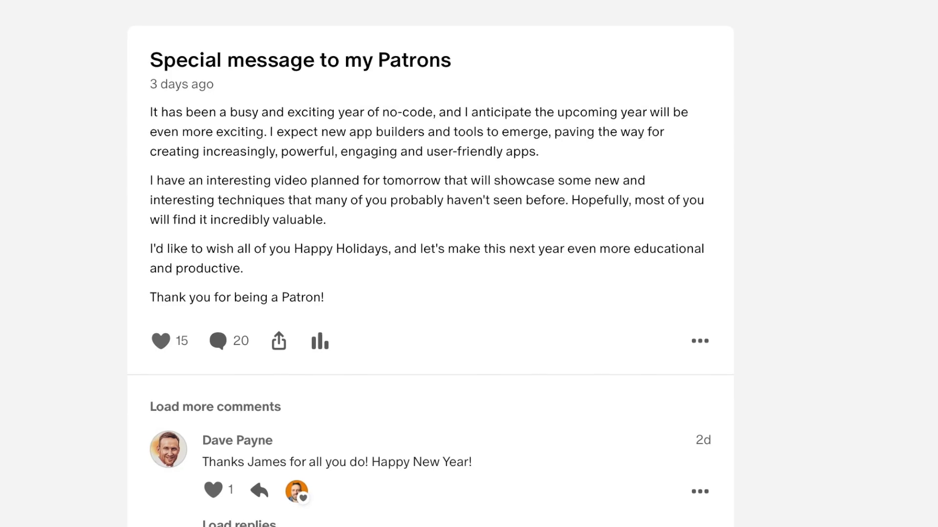
# Step: Look through the posts, poll and comments on the Patreon page
pyautogui.scroll(-6, 430, 264)
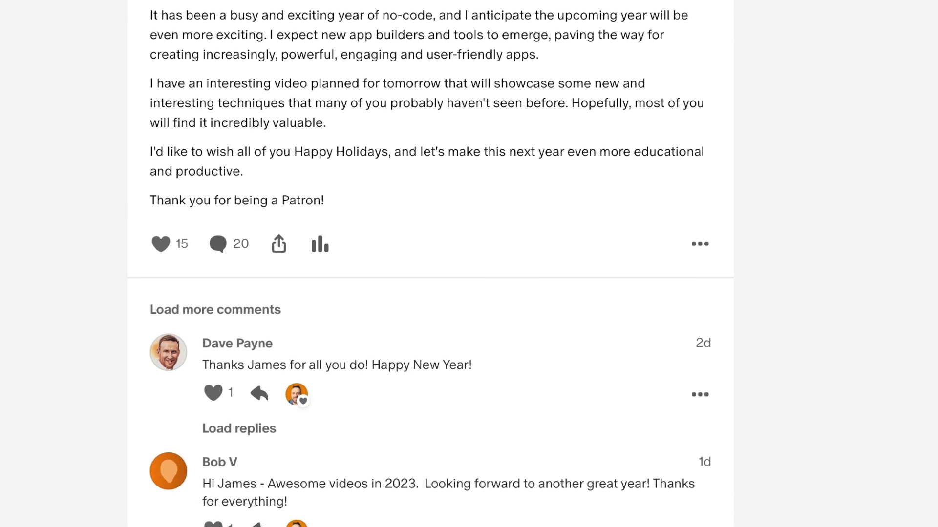
pyautogui.scroll(-15, 430, 264)
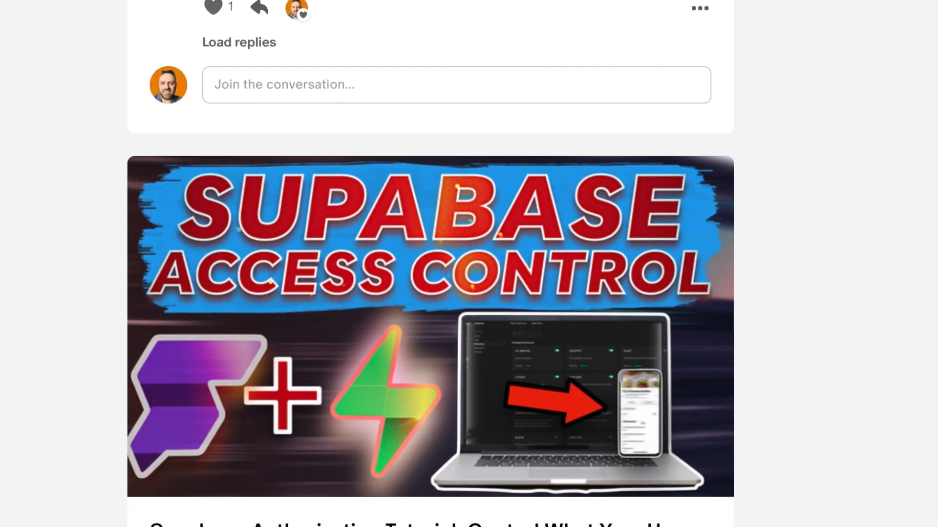
pyautogui.scroll(-5, 429, 264)
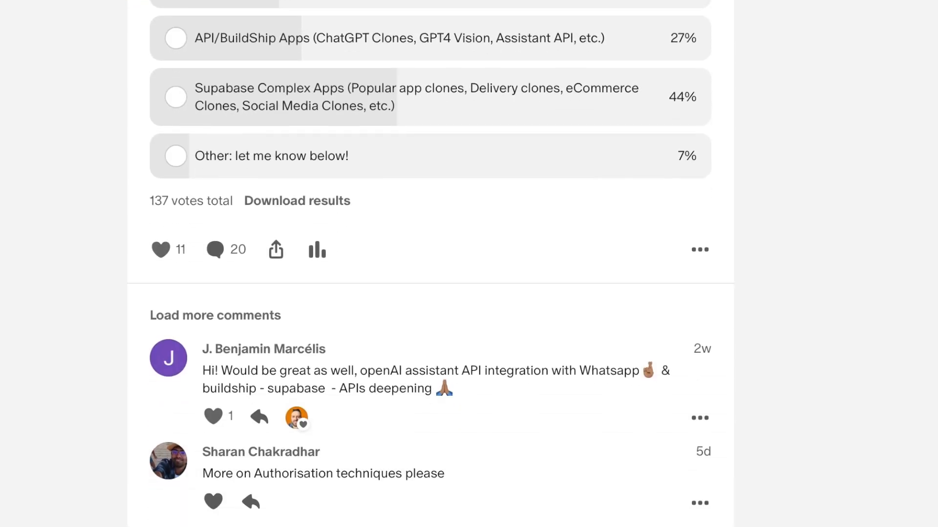
pyautogui.scroll(-20, 430, 264)
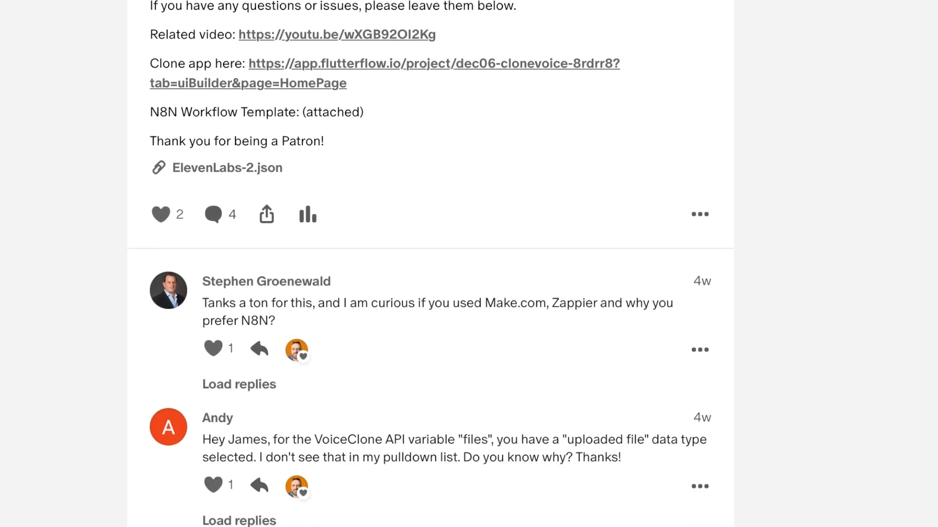
pyautogui.scroll(-8, 430, 264)
pyautogui.scroll(-2, 430, 263)
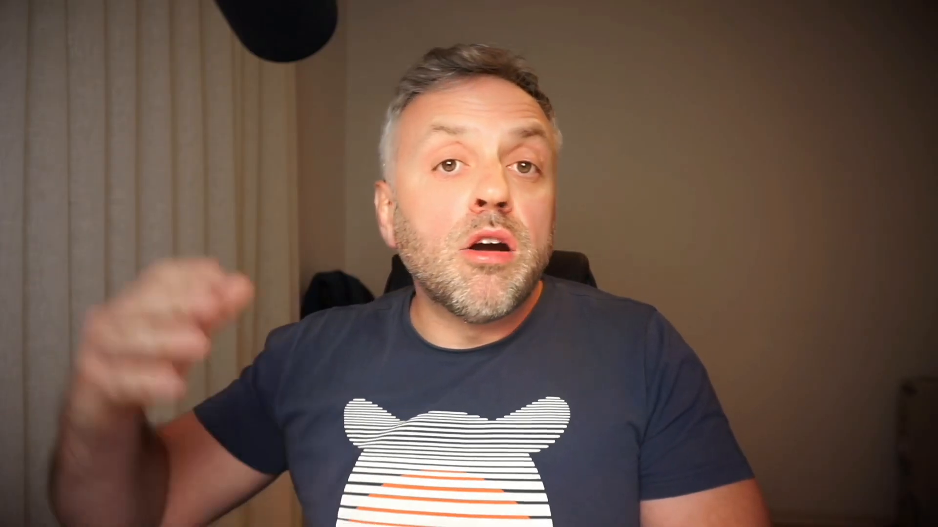